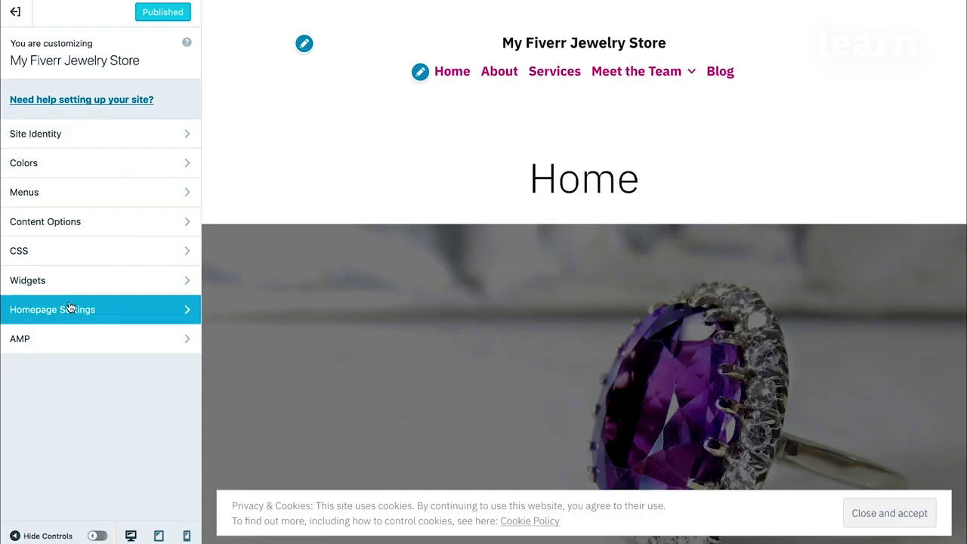
Step: Activate the Elegant Business theme from Design > Themes, replacing Modern Business
click(13, 12)
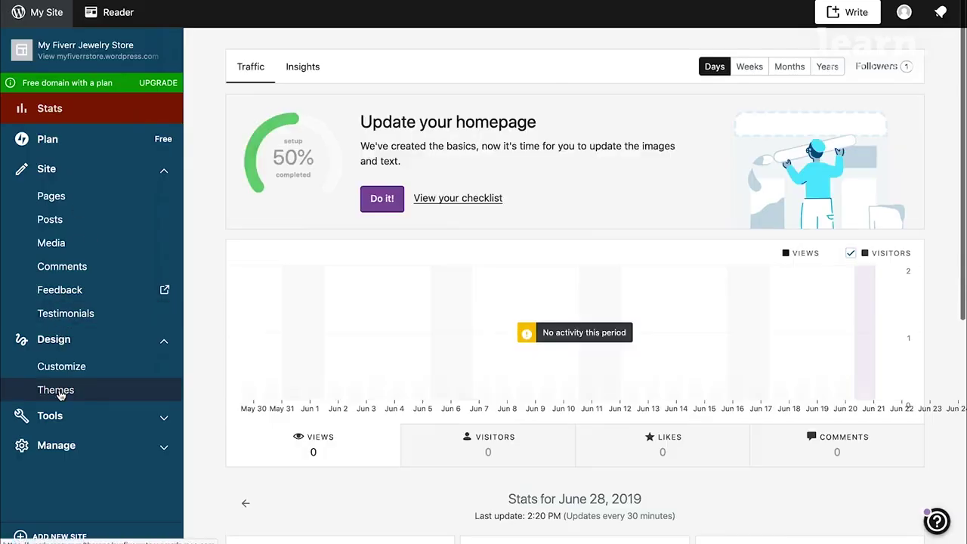
click(45, 390)
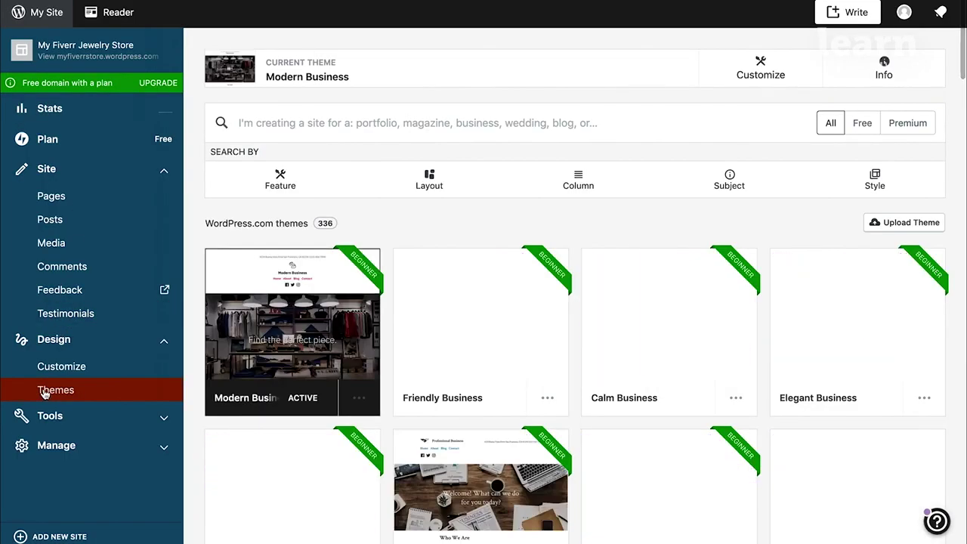
scroll(447, 368, down, 3)
scroll(448, 367, down, 1)
scroll(448, 370, down, 4)
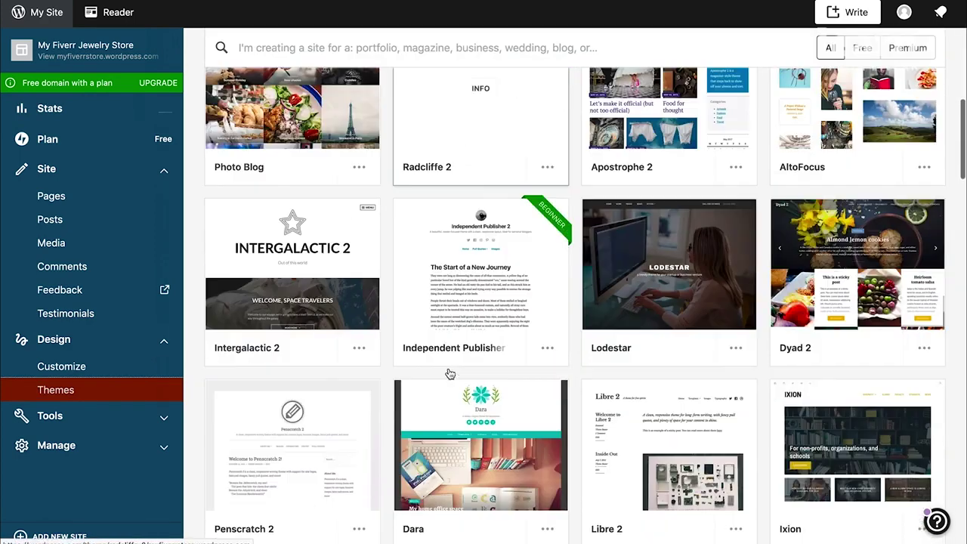
scroll(449, 374, down, 2)
scroll(449, 374, up, 3)
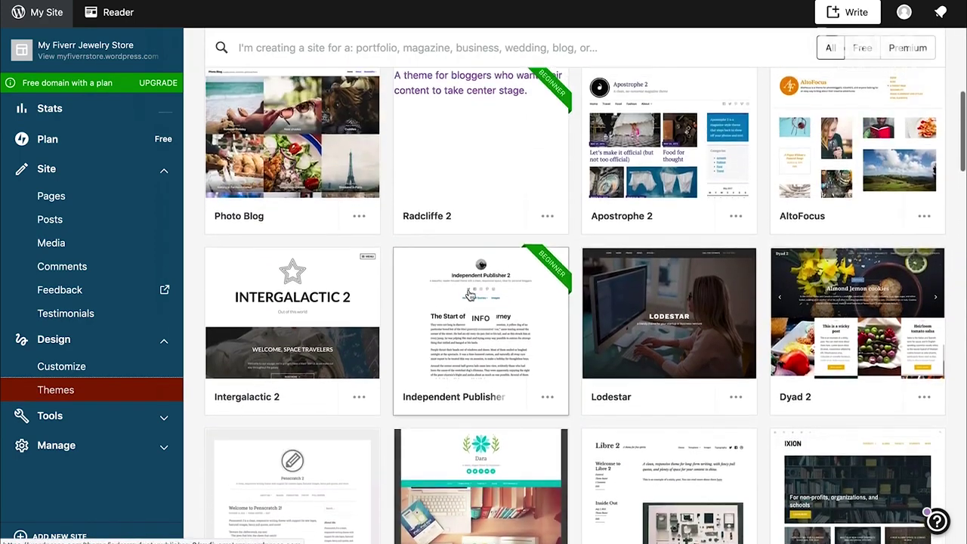
scroll(469, 298, up, 2)
scroll(600, 227, up, 1)
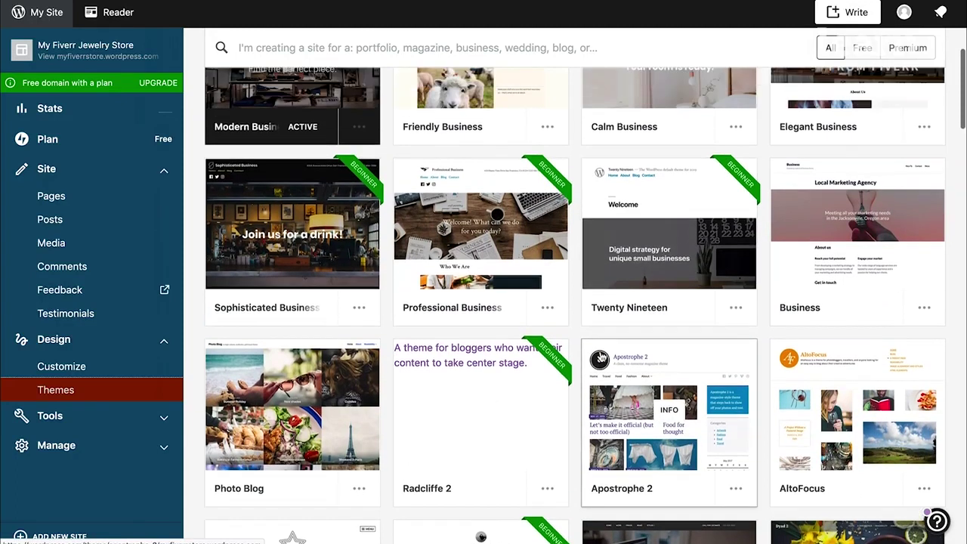
scroll(601, 357, up, 3)
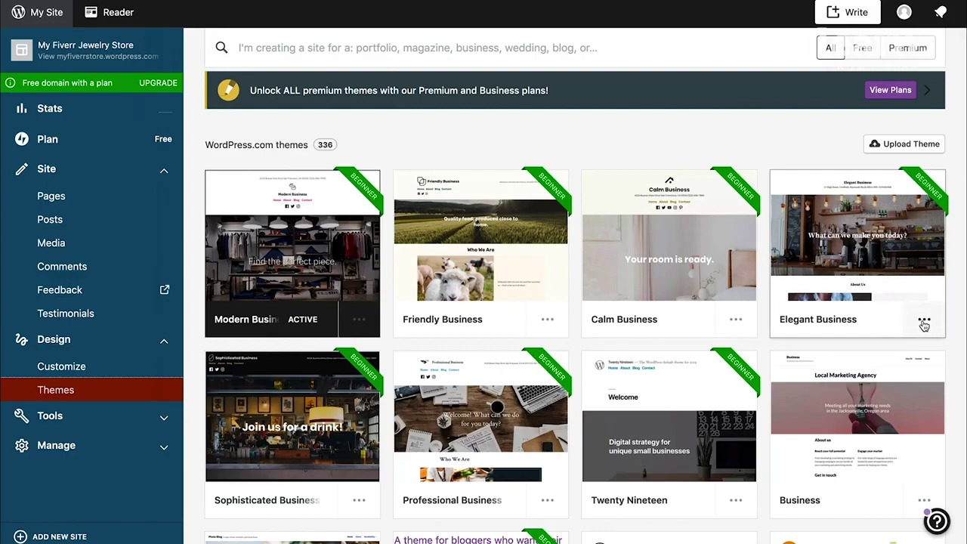
click(923, 323)
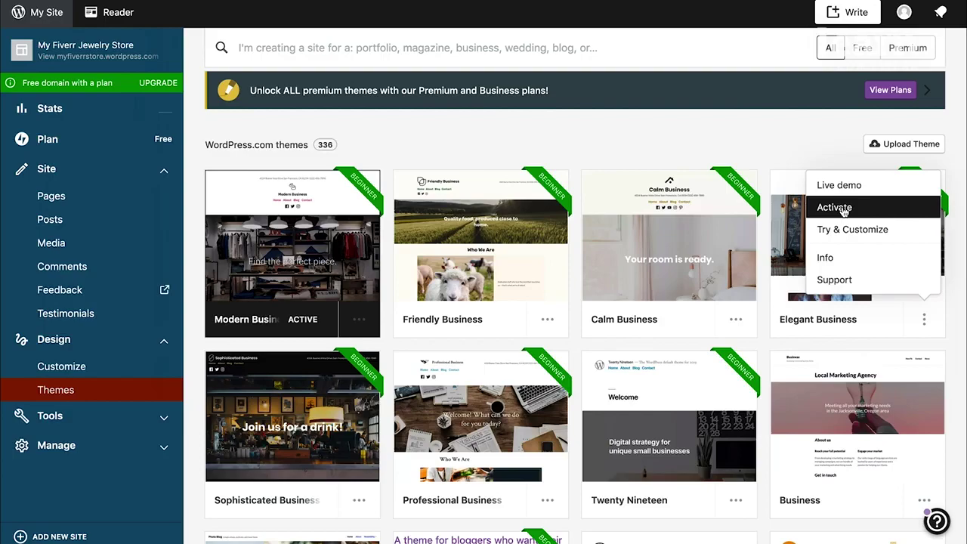
click(843, 211)
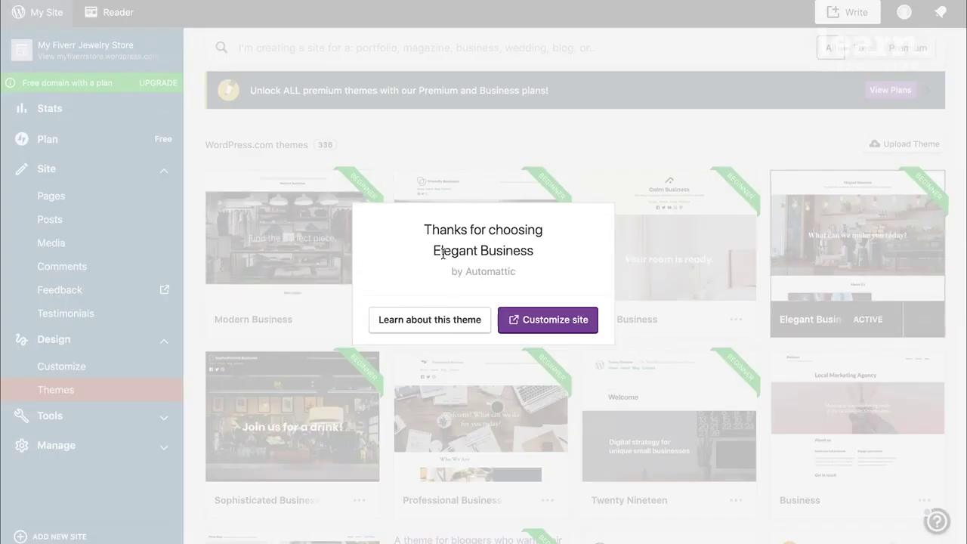
Step: Launch the customizer from the Elegant Business thank-you dialog
click(526, 320)
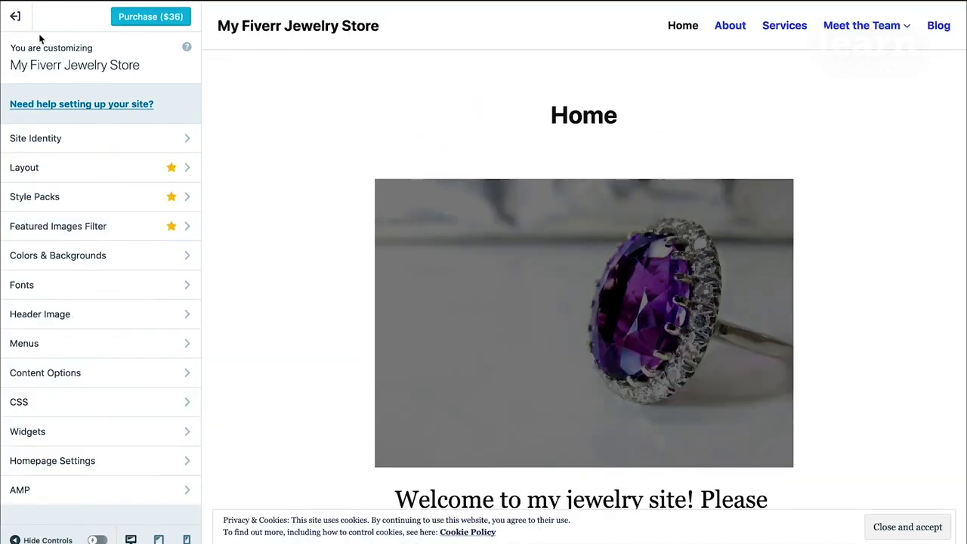
Step: Leave the customizer and preview the Twenty Nineteen theme with Try & Customize
click(14, 19)
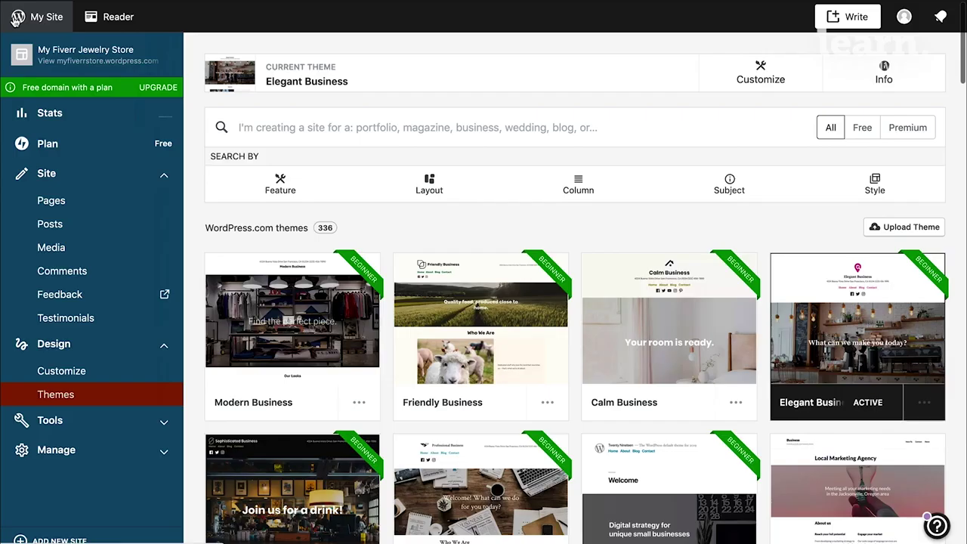
scroll(508, 414, down, 3)
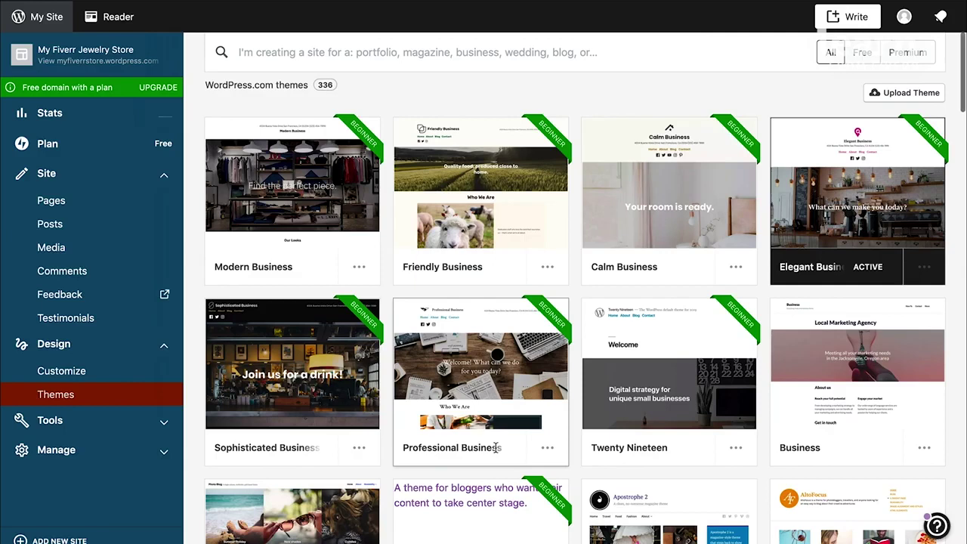
scroll(508, 507, down, 3)
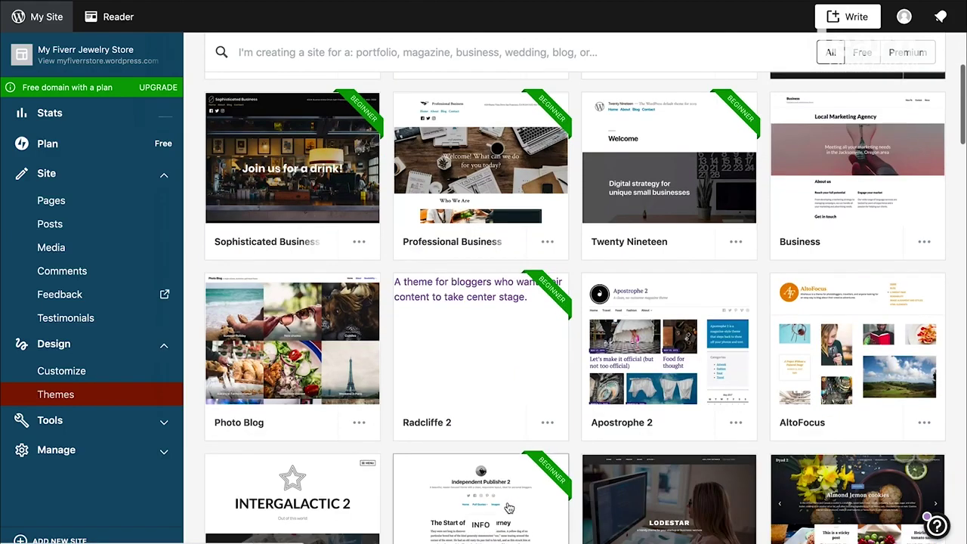
click(734, 243)
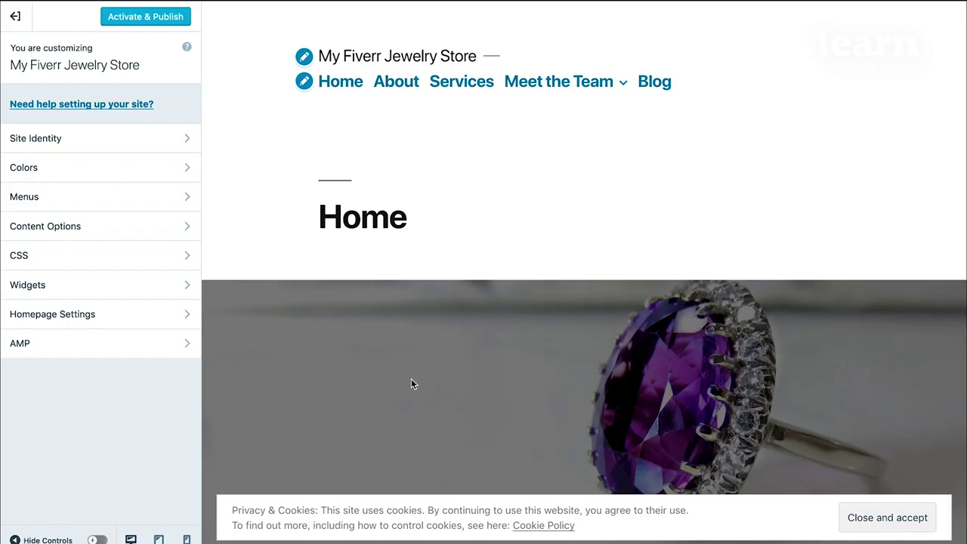
click(47, 170)
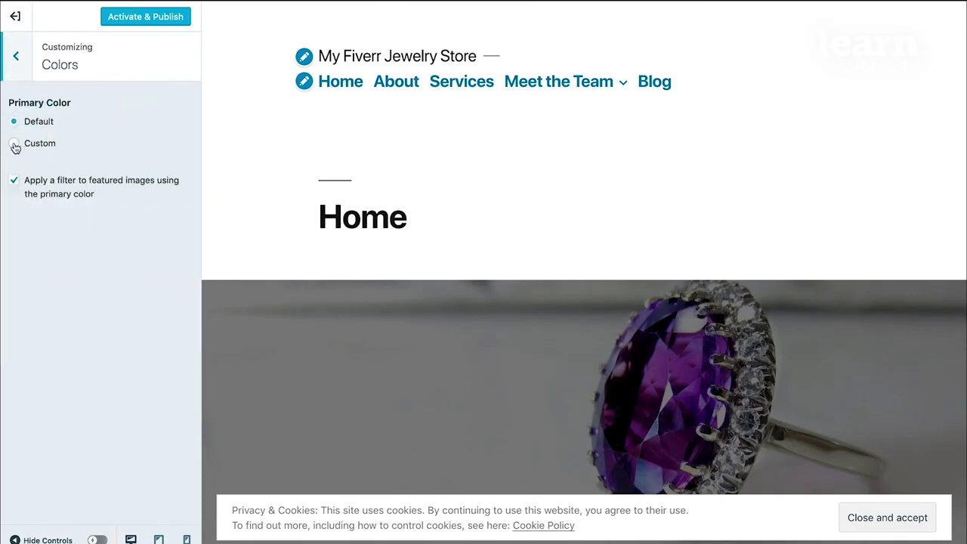
Step: Set Twenty Nineteen's primary color to a custom green hue
click(14, 143)
drag(96, 214, 173, 209)
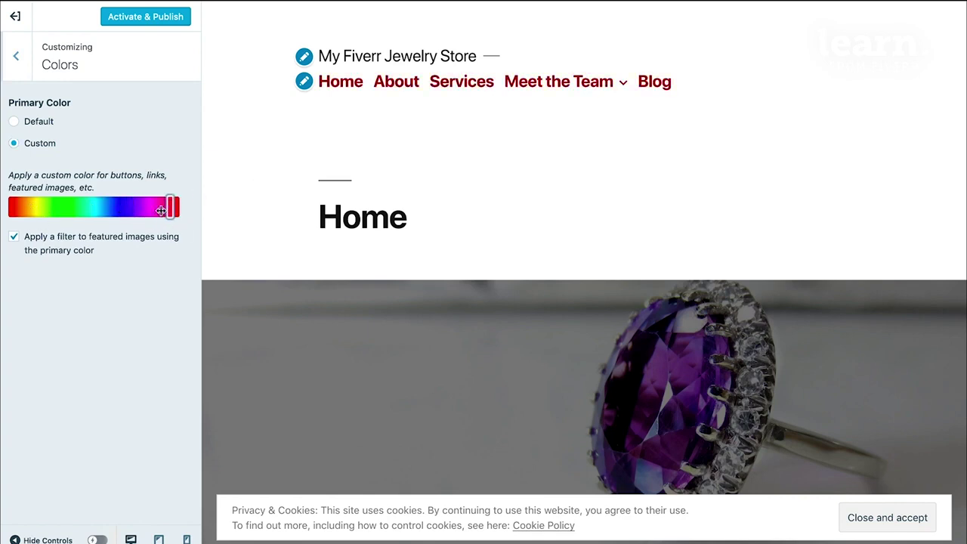
mouse_move(173, 207)
mouse_down()
mouse_move(93, 223)
mouse_move(67, 216)
mouse_up()
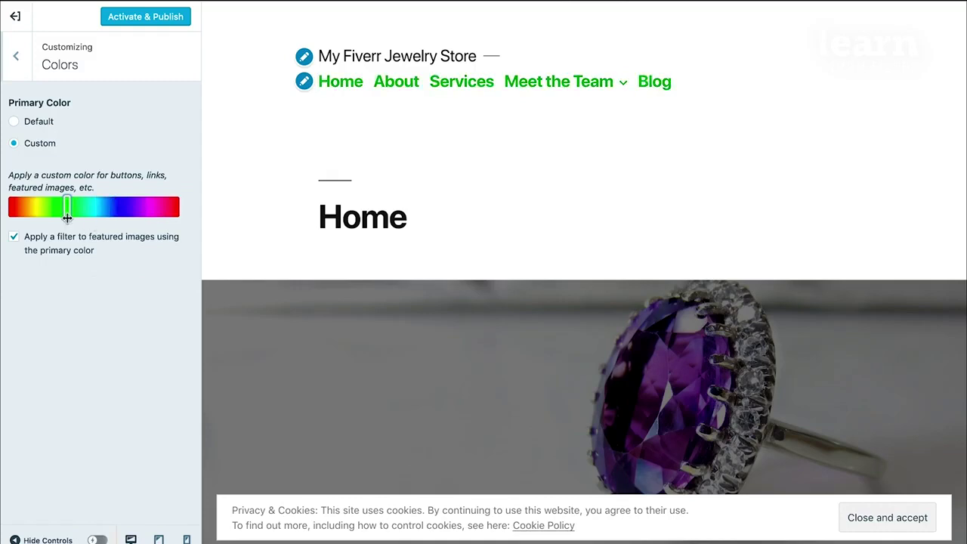
Step: Look over Content Options and Menus, then close the preview without activating it
click(15, 55)
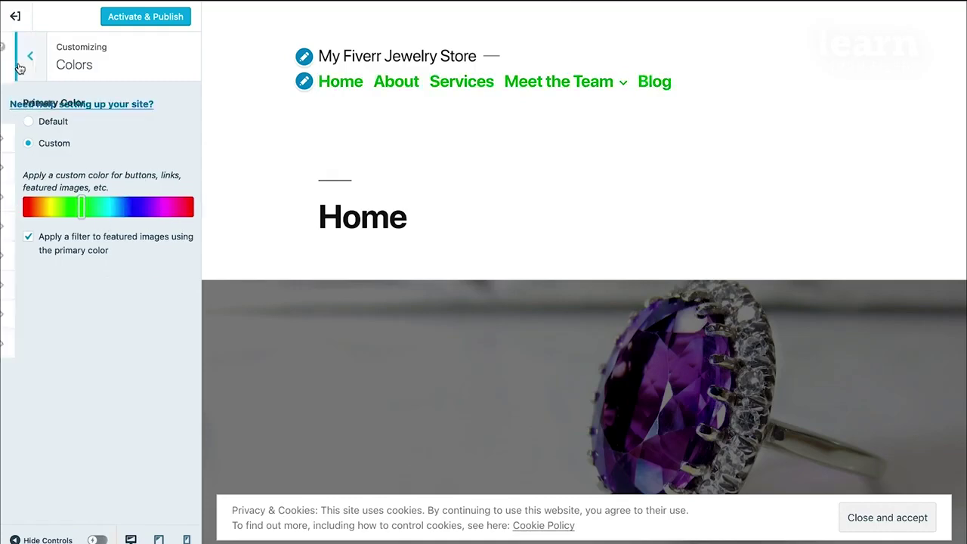
click(21, 229)
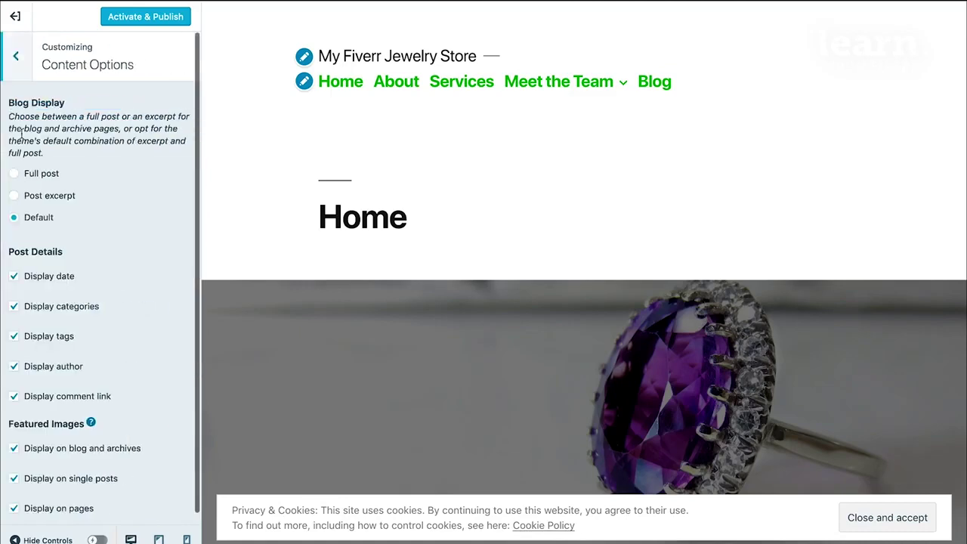
scroll(73, 408, down, 1)
scroll(73, 409, up, 1)
click(17, 58)
click(58, 195)
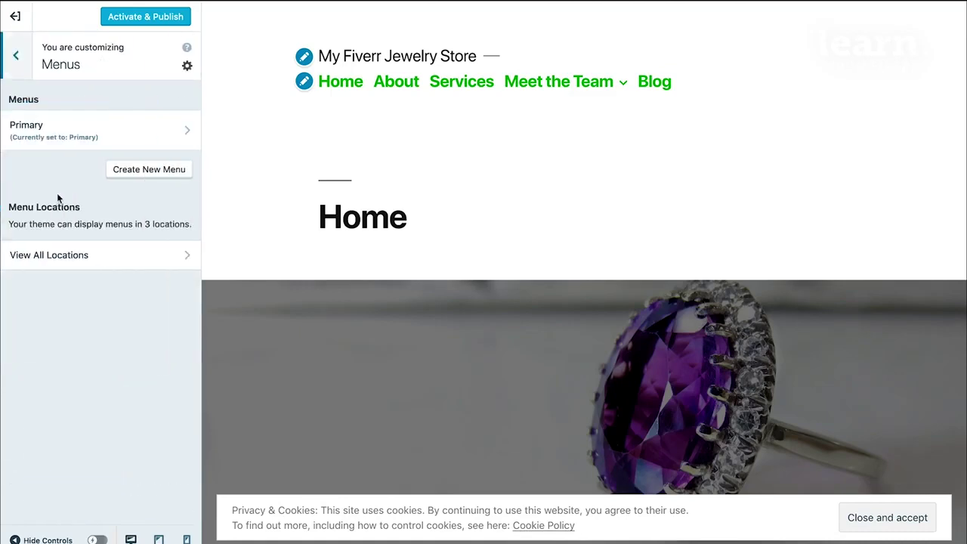
click(16, 58)
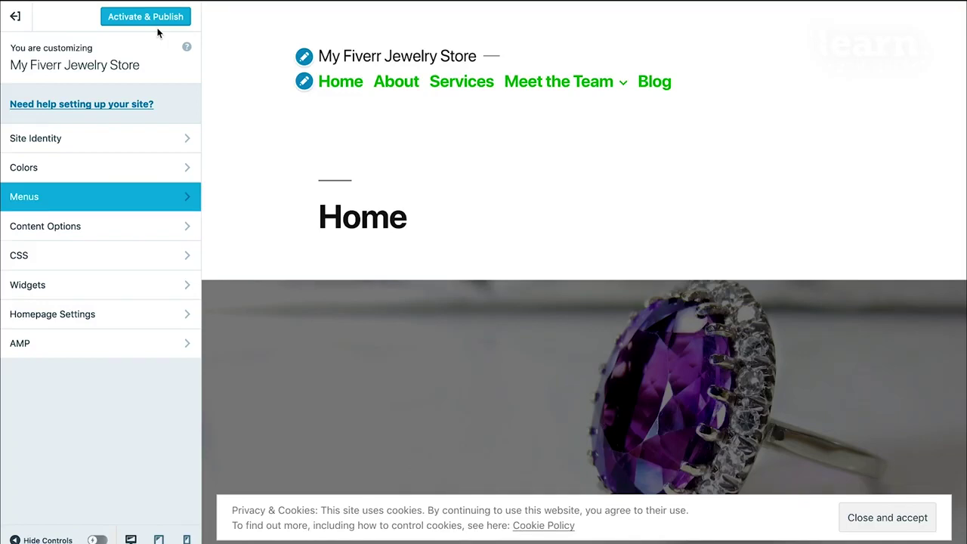
click(15, 18)
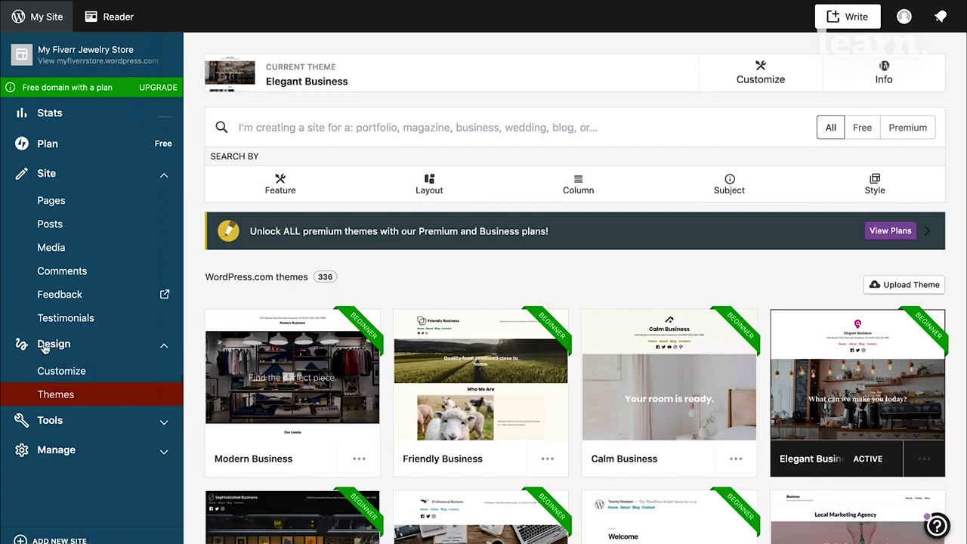
Step: Reopen the customizer for the active Elegant Business theme
click(50, 370)
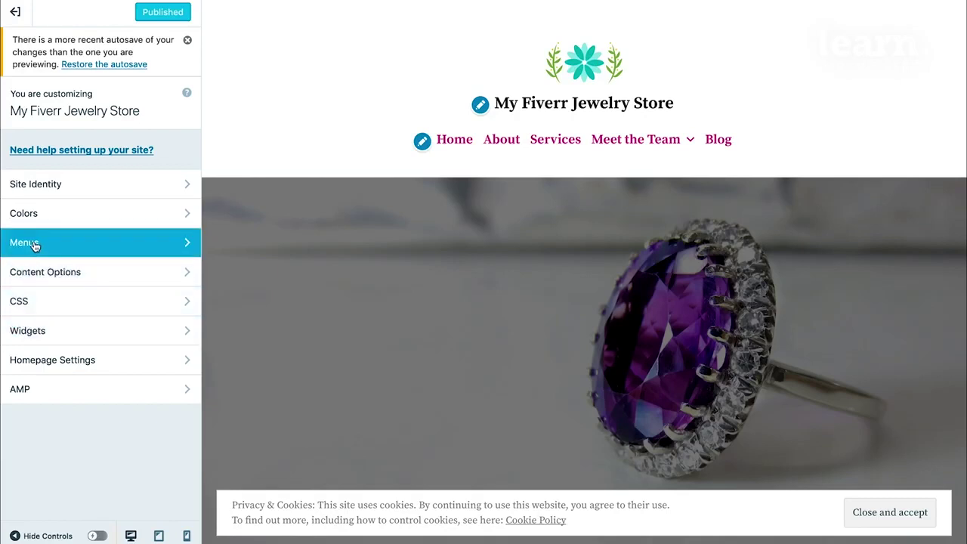
Step: Review the menu locations in Menus, then open the Primary menu for editing
click(36, 244)
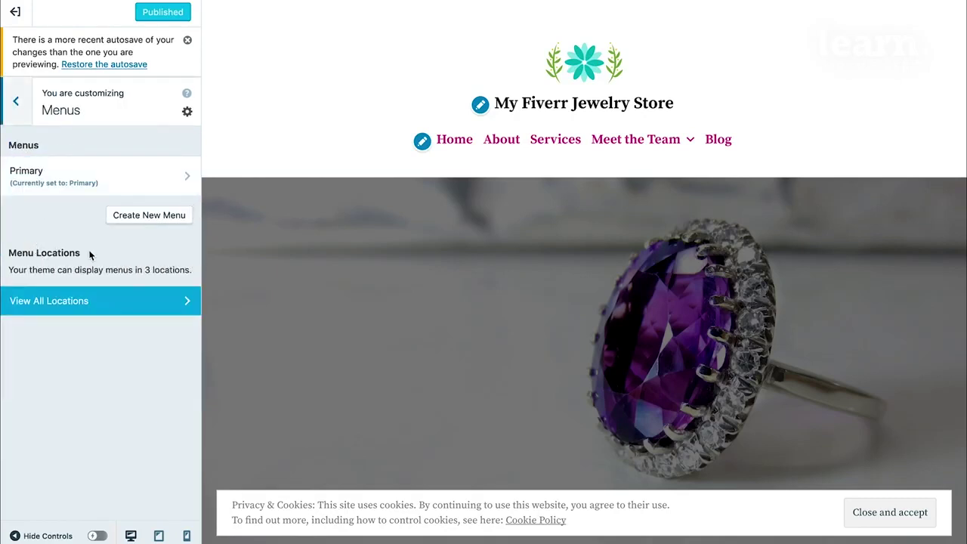
click(42, 304)
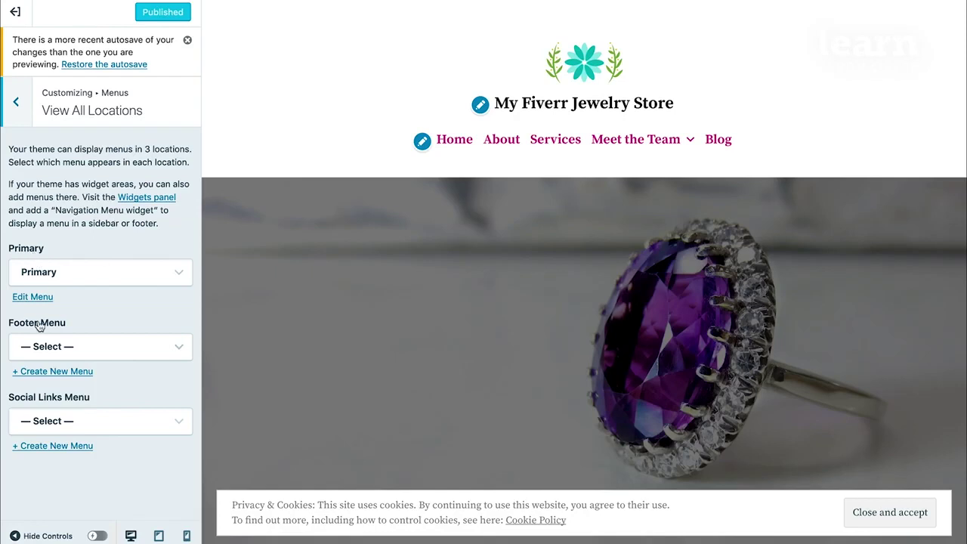
scroll(444, 374, down, 10)
scroll(444, 375, down, 5)
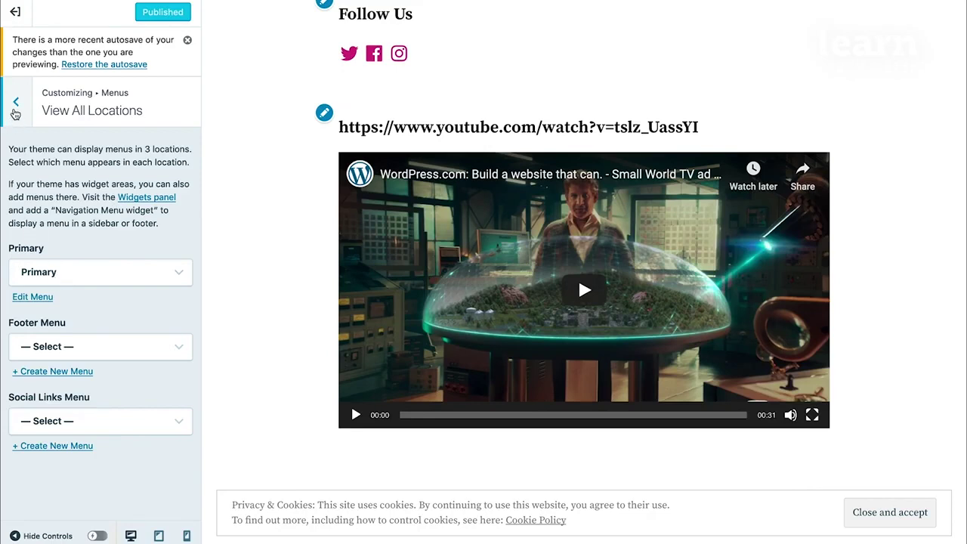
click(15, 109)
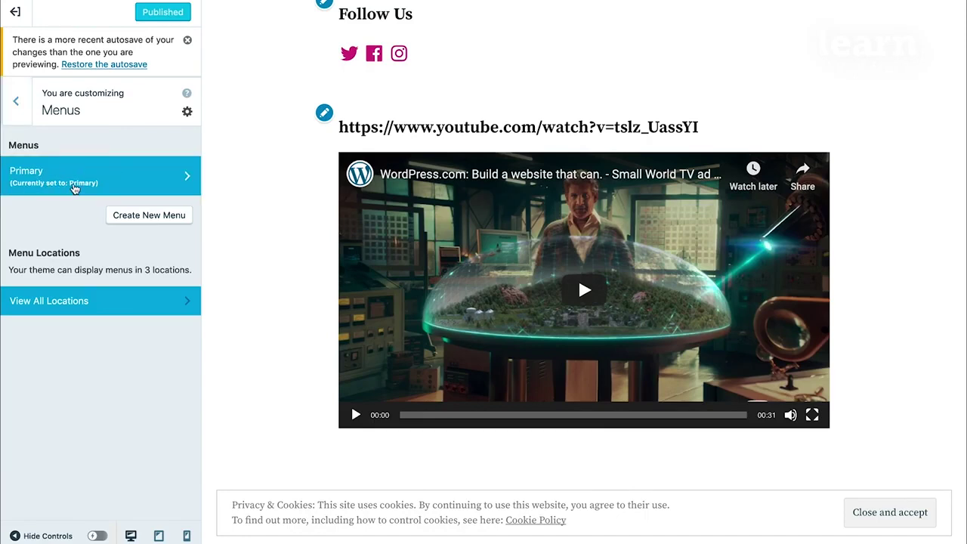
click(74, 189)
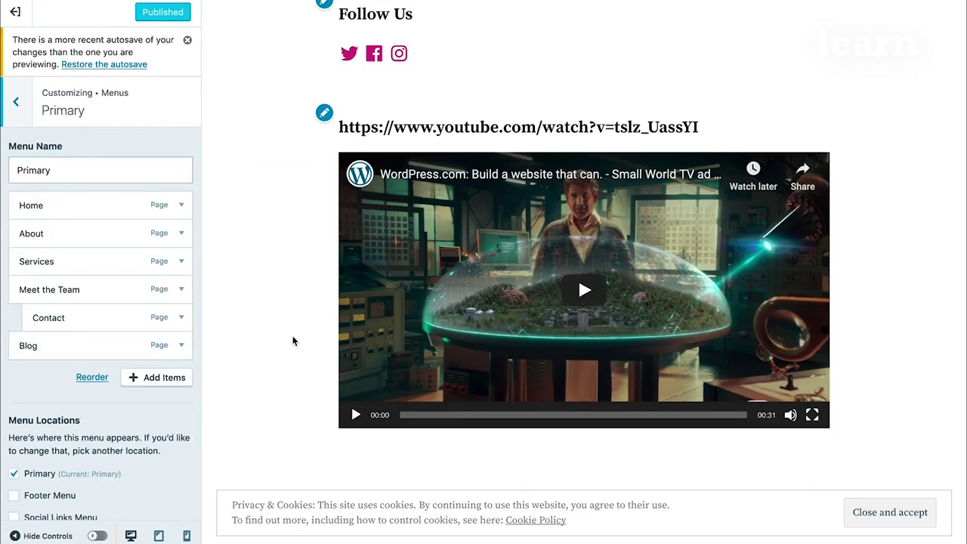
Step: Rename the menu to 'Primary Menu' and unassign it from the Primary location
scroll(293, 339, up, 15)
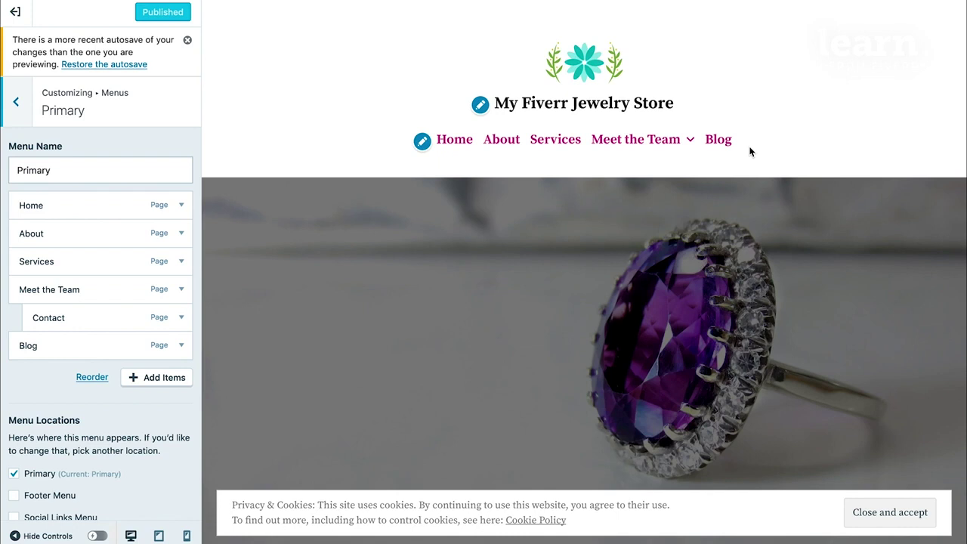
click(64, 169)
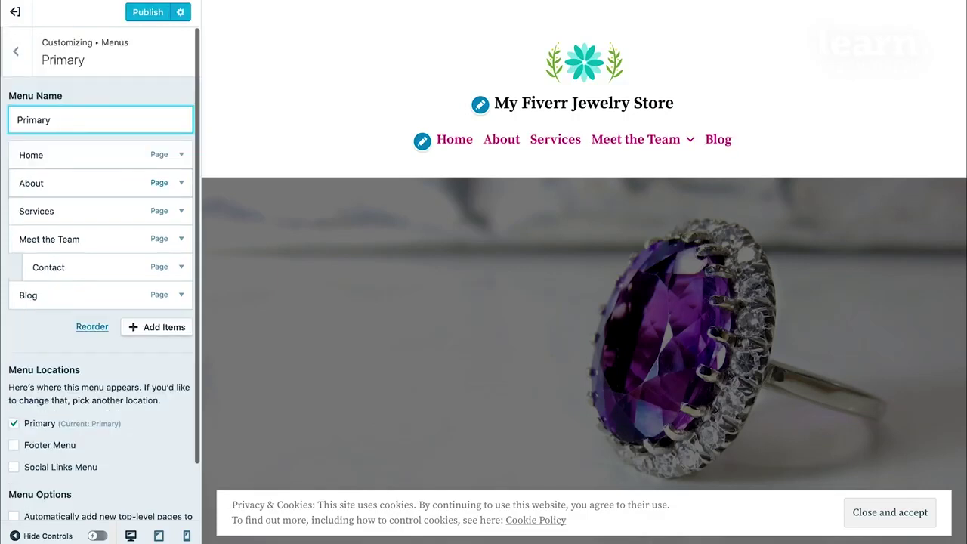
text(Menu)
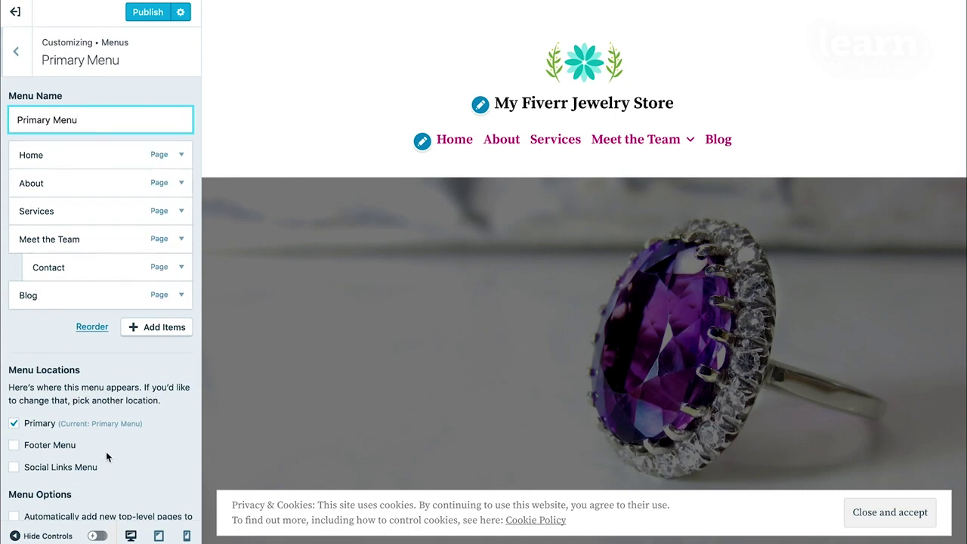
scroll(106, 451, down, 1)
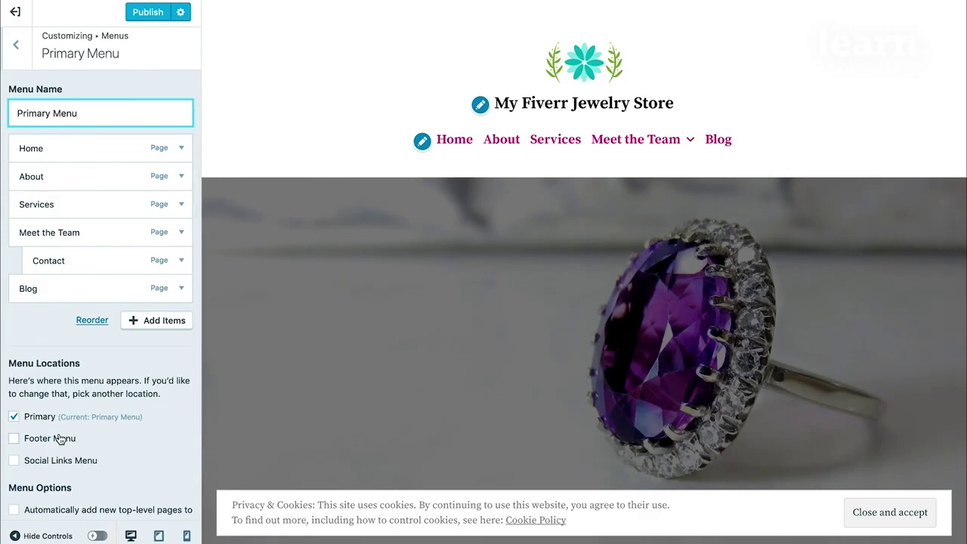
click(13, 417)
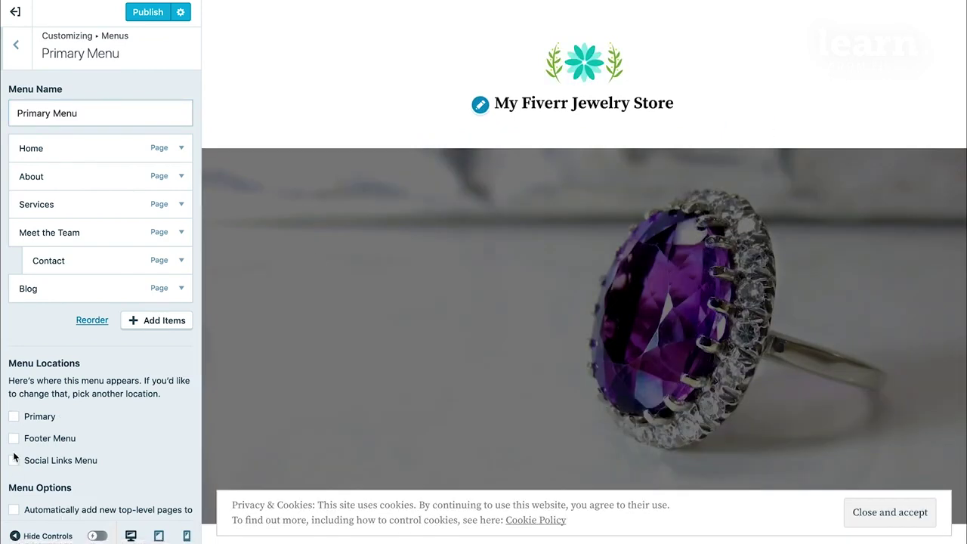
click(14, 439)
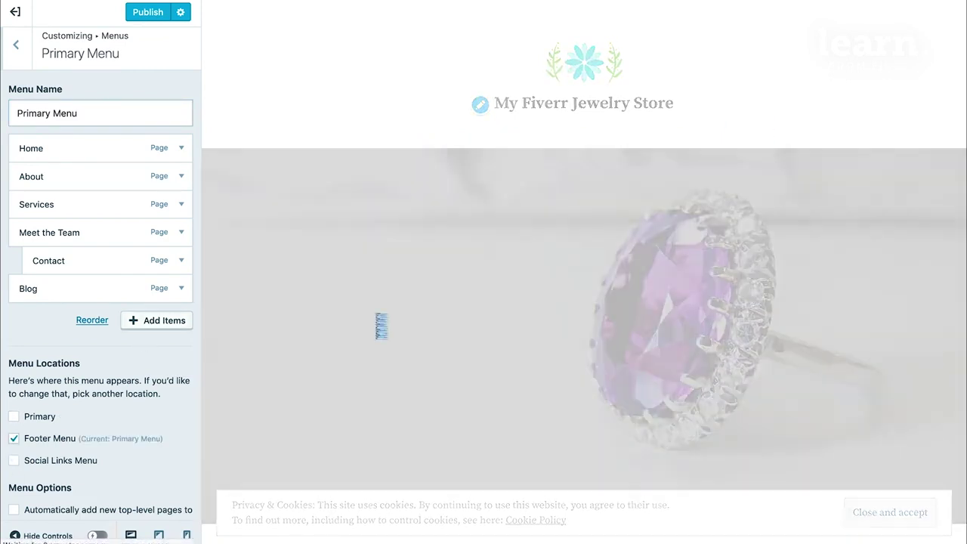
scroll(407, 426, down, 5)
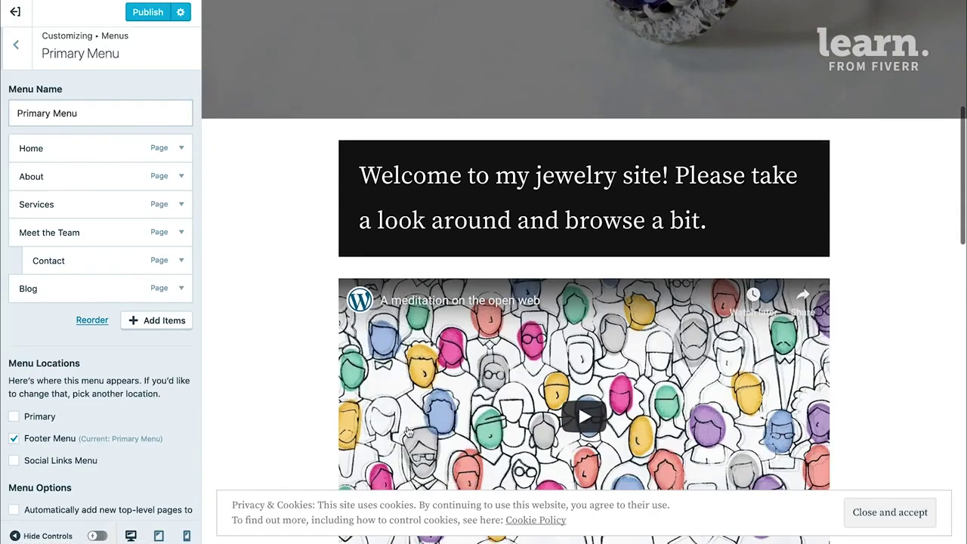
scroll(407, 426, down, 5)
scroll(407, 430, down, 5)
scroll(407, 430, down, 2)
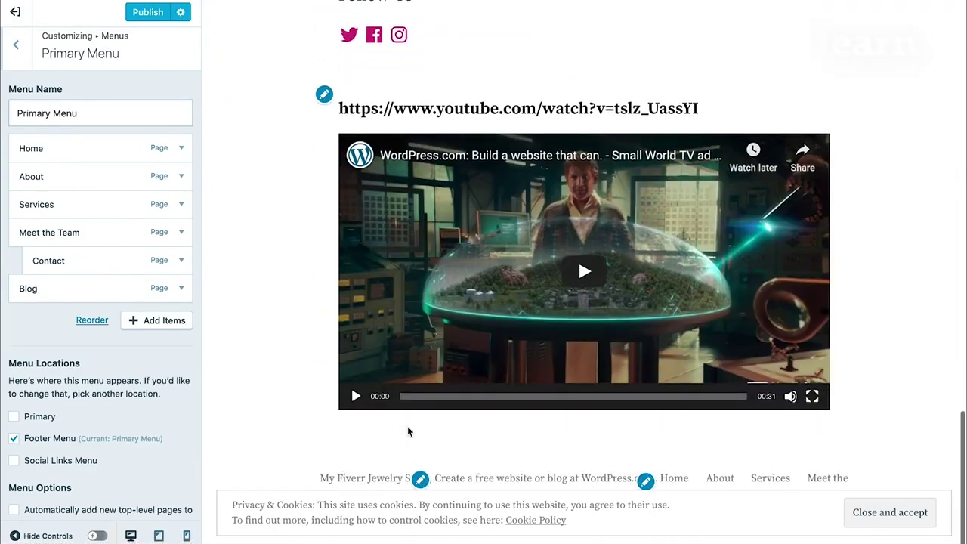
click(15, 436)
click(14, 416)
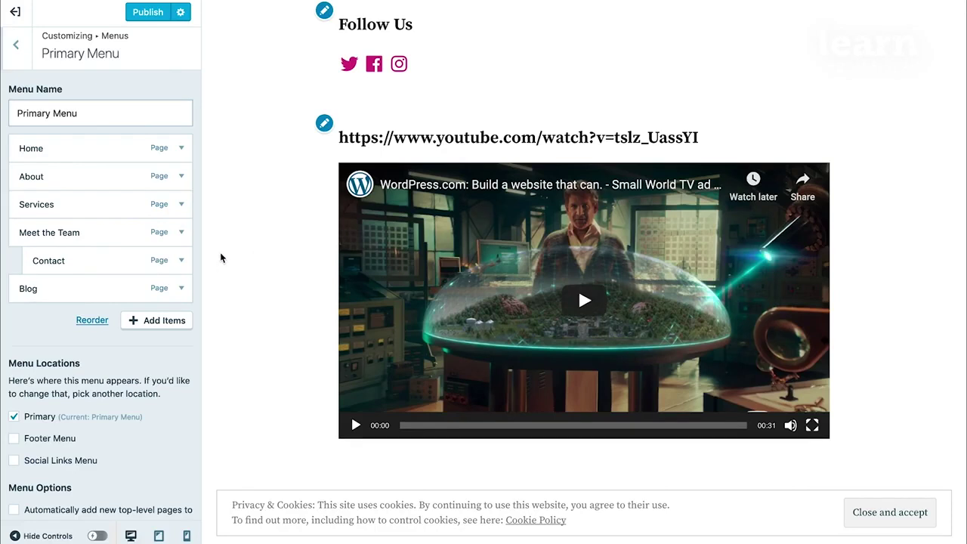
scroll(281, 216, up, 5)
scroll(281, 216, up, 5)
scroll(281, 216, up, 3)
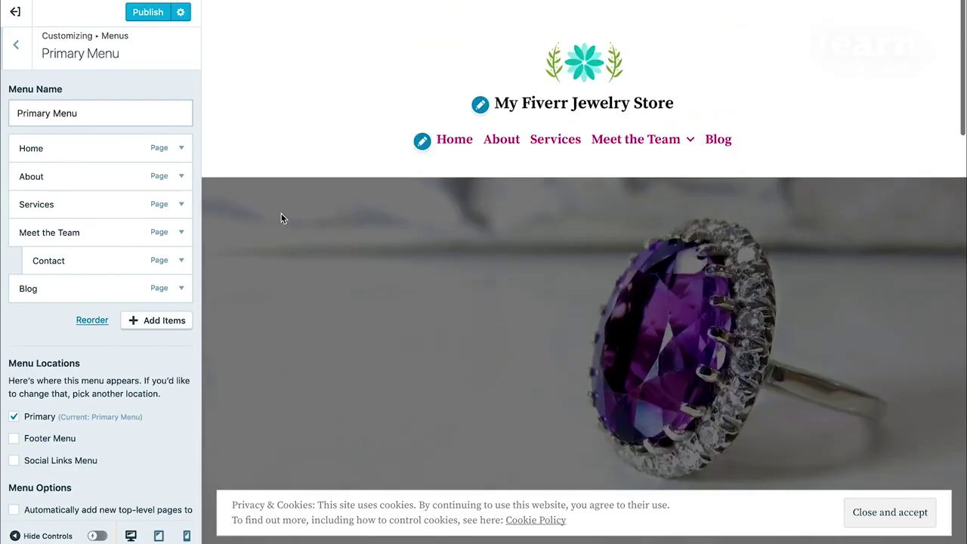
Step: Add the Contact Us page to the end of Primary Menu, after Blog
click(159, 322)
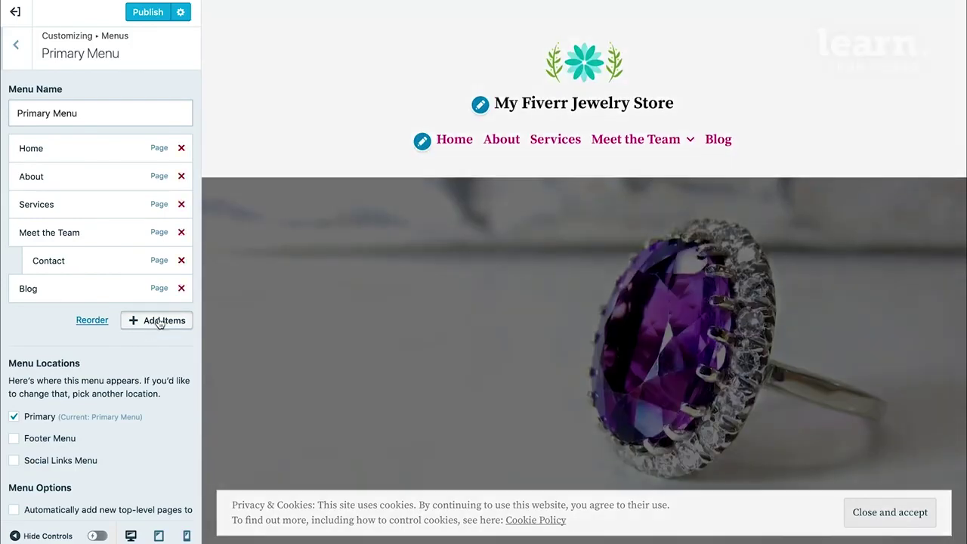
scroll(304, 189, down, 1)
scroll(306, 190, down, 2)
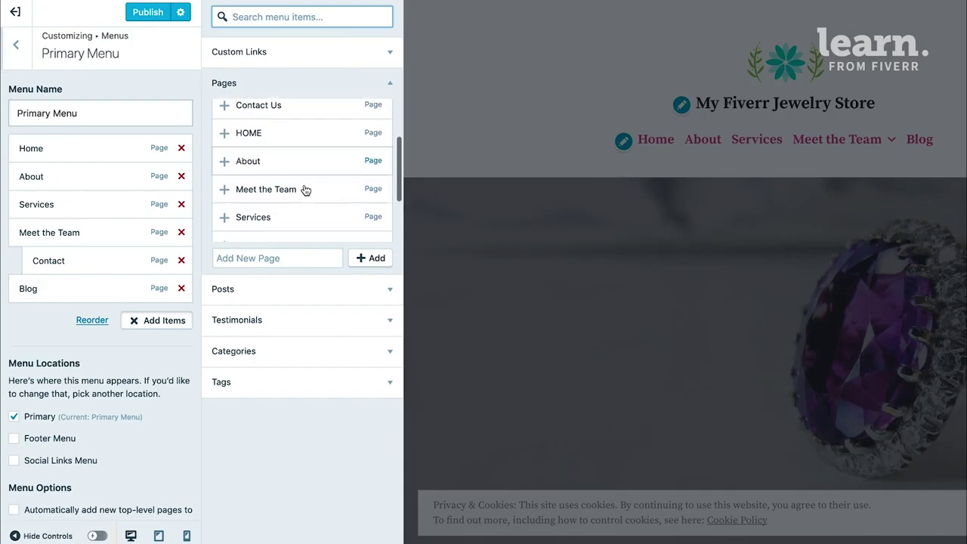
scroll(304, 190, down, 2)
scroll(304, 190, down, 1)
scroll(305, 189, down, 1)
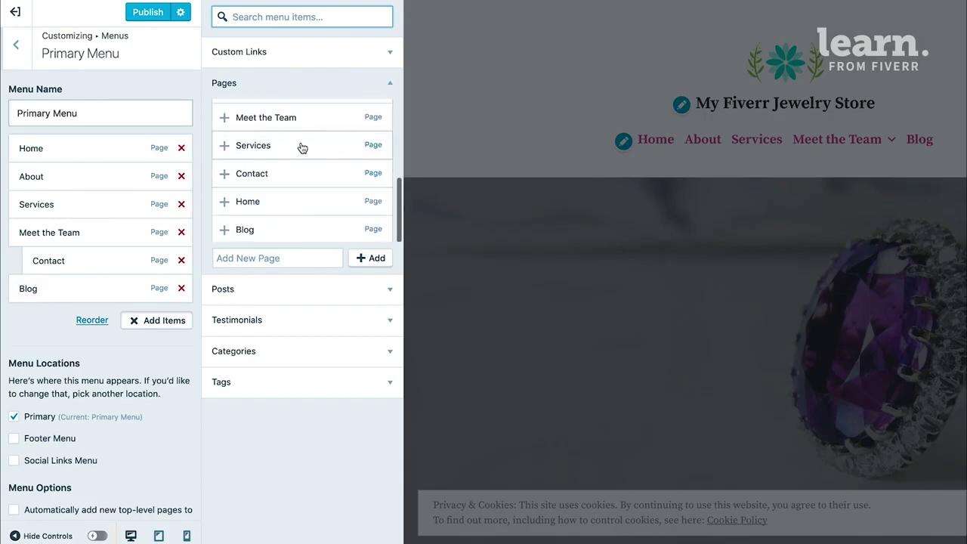
scroll(302, 147, up, 1)
scroll(302, 147, up, 2)
scroll(302, 147, up, 1)
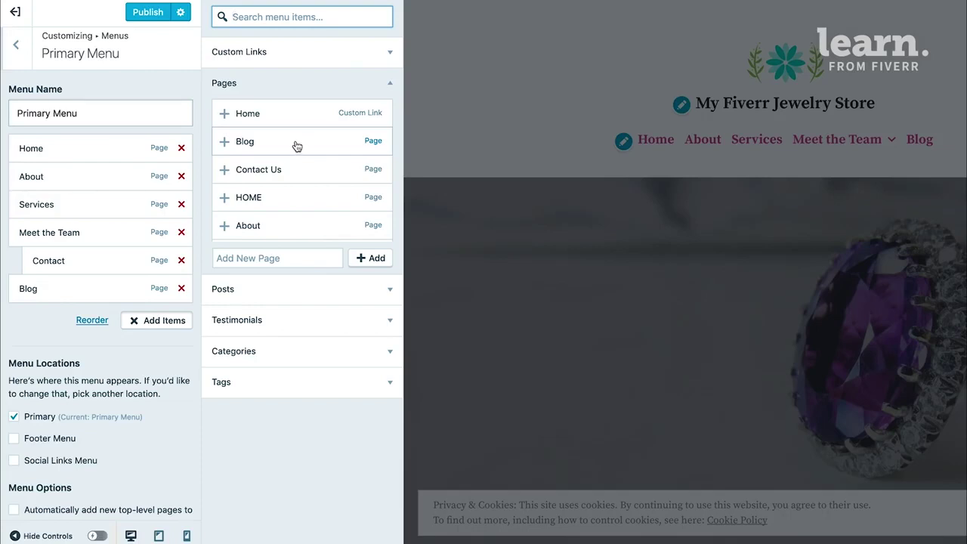
scroll(282, 212, down, 1)
scroll(282, 211, down, 1)
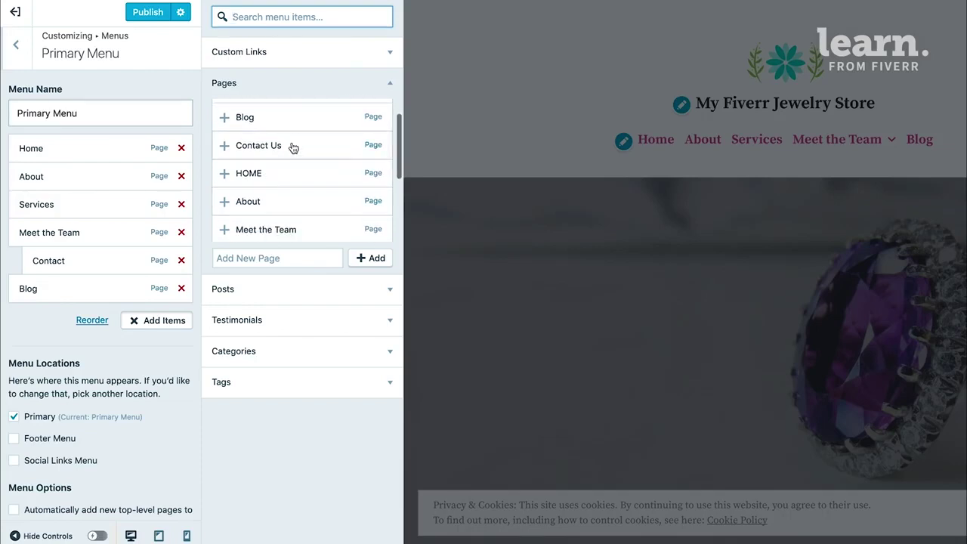
click(246, 147)
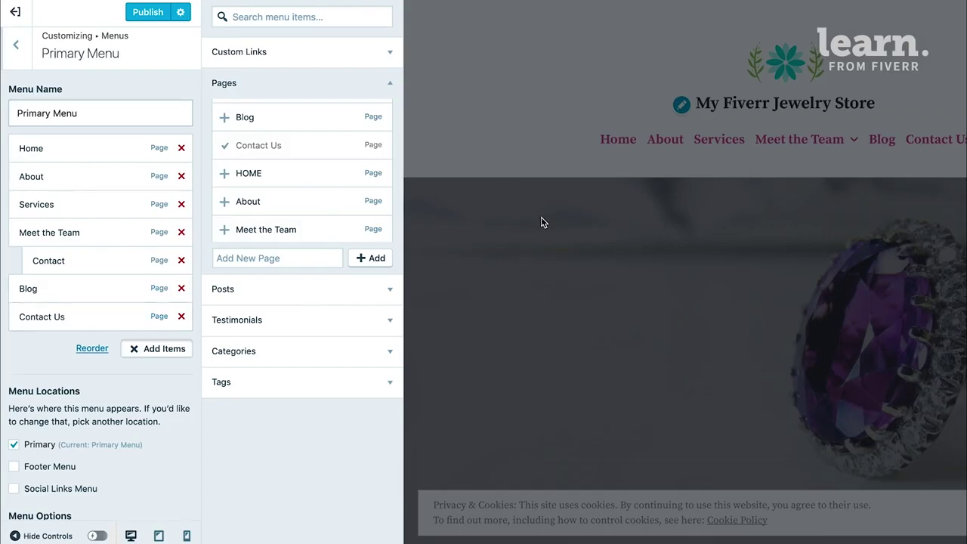
click(544, 121)
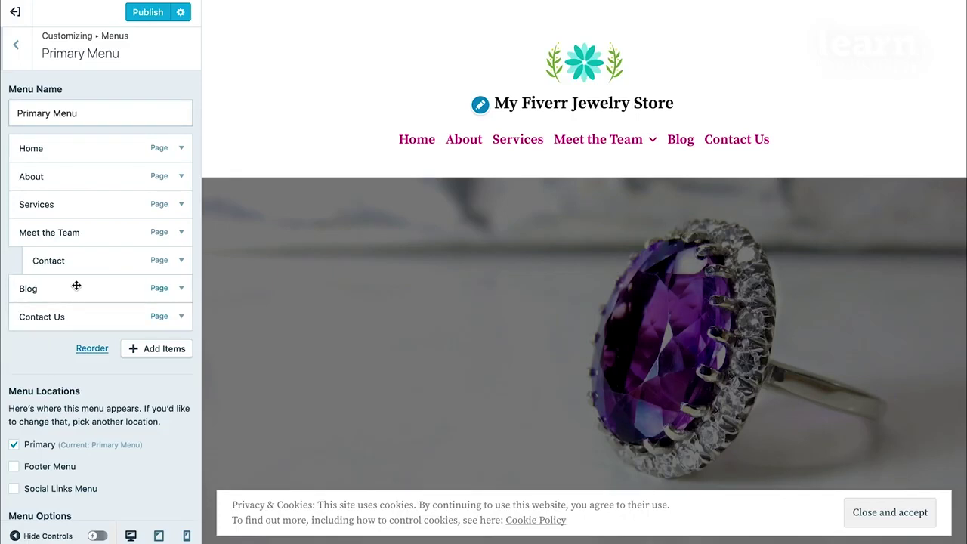
Step: Remove the Contact item nested under Meet the Team from Primary Menu
click(65, 260)
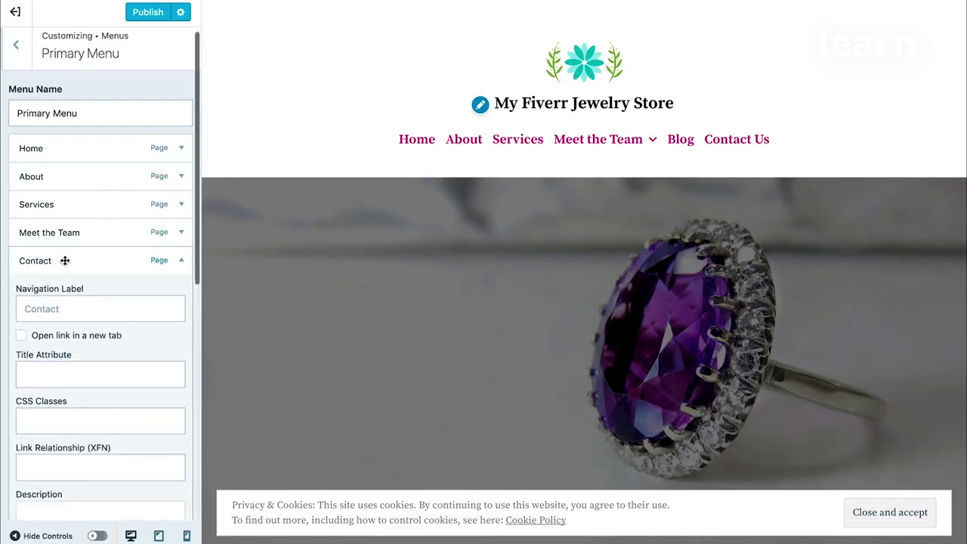
scroll(63, 355, down, 2)
scroll(62, 355, down, 2)
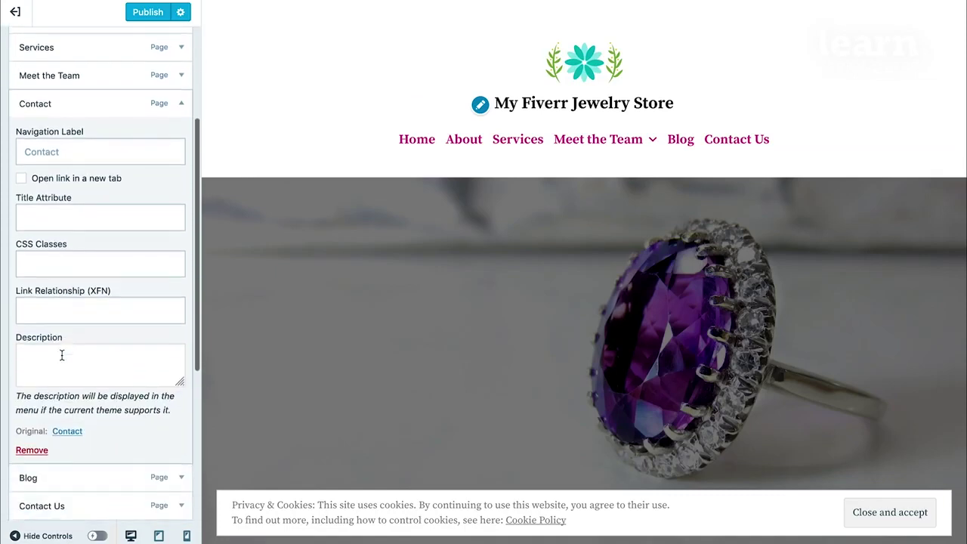
click(31, 450)
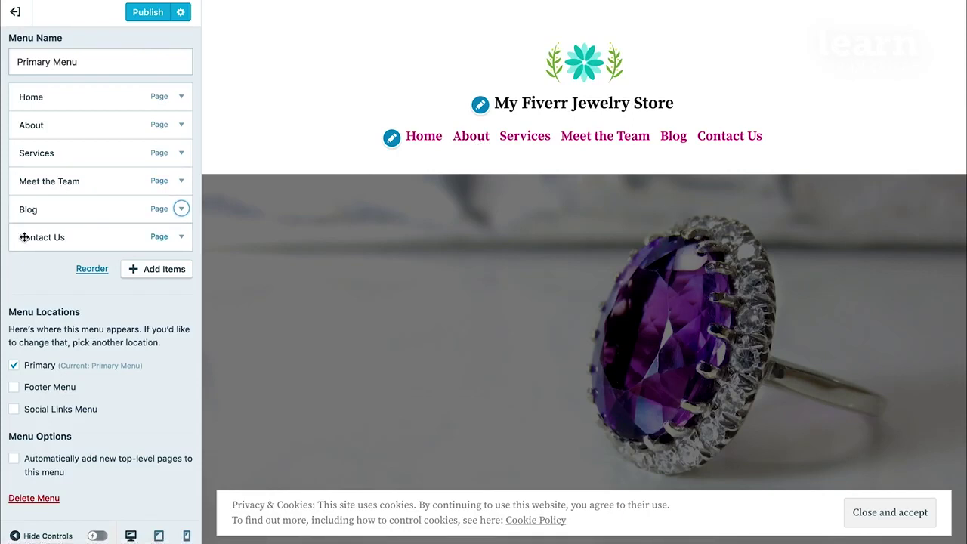
Step: Drag Contact Us up to nest it as a submenu under About
mouse_move(24, 238)
mouse_down()
mouse_move(38, 151)
mouse_move(37, 164)
mouse_up()
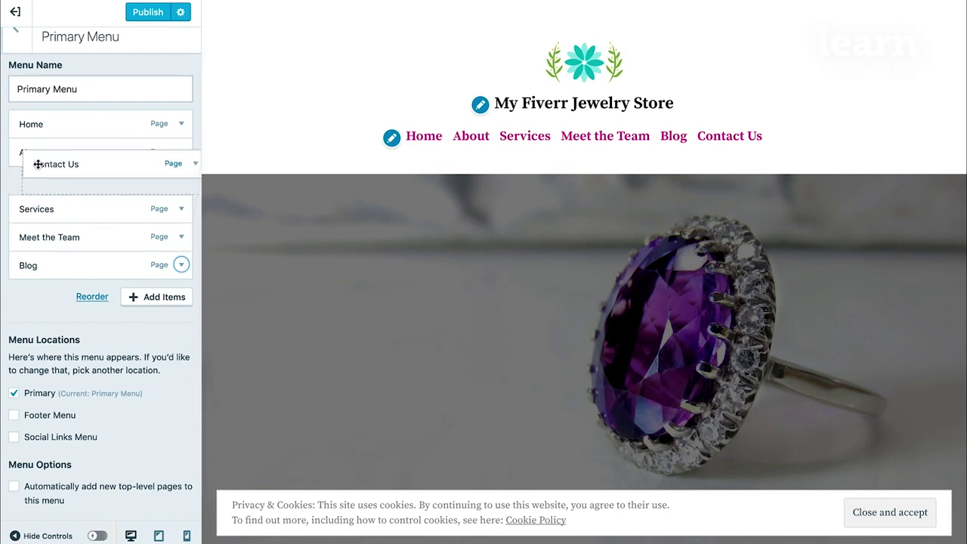
drag(37, 164, 38, 164)
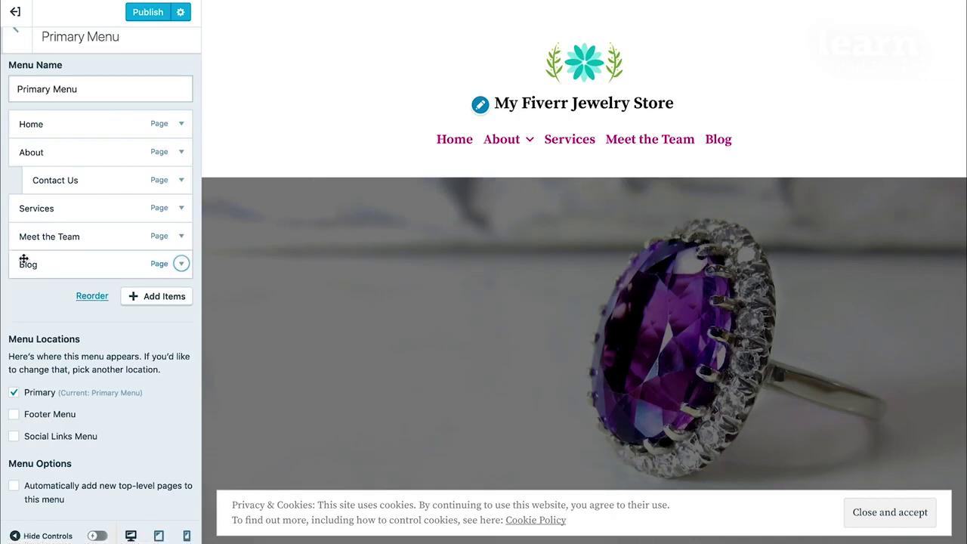
Step: Outdent Contact Us to top level and move Services and Meet the Team above it
click(90, 297)
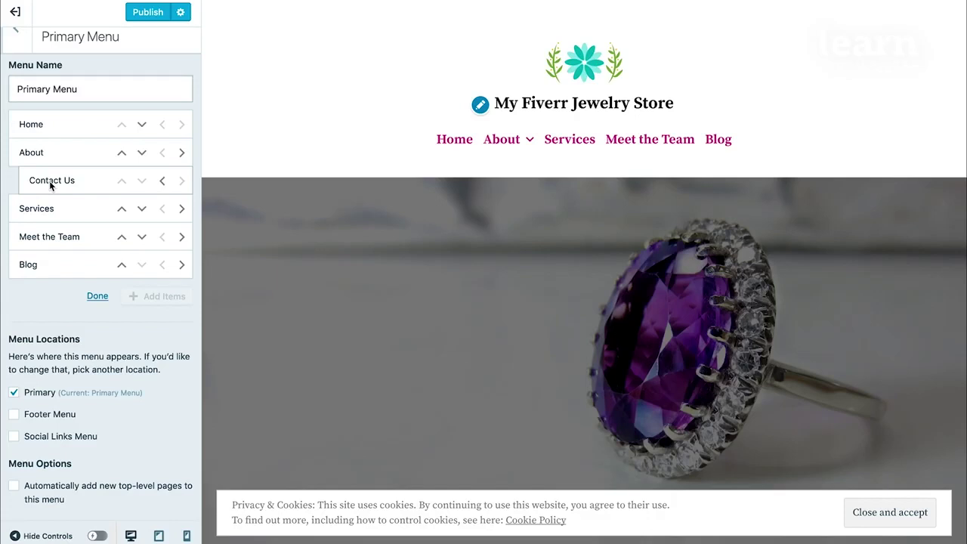
click(162, 184)
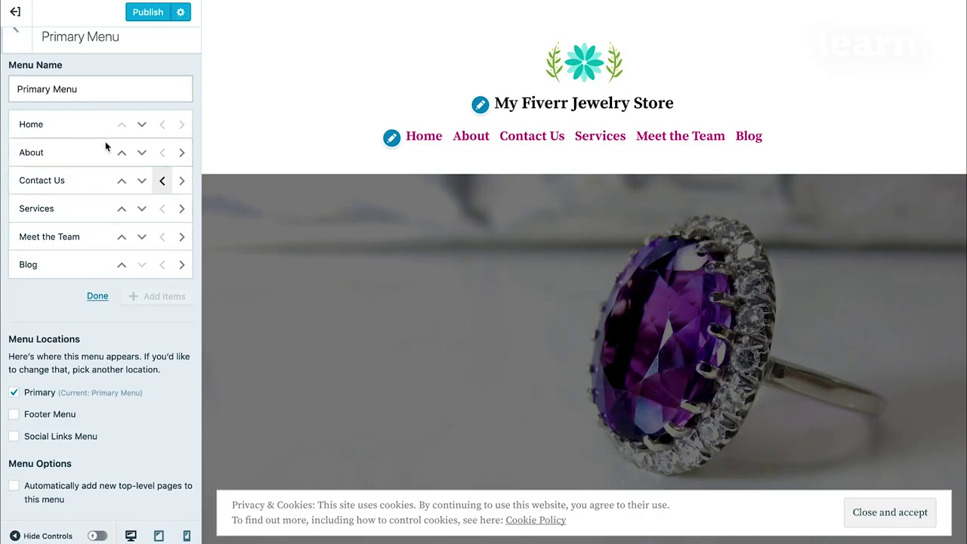
click(121, 213)
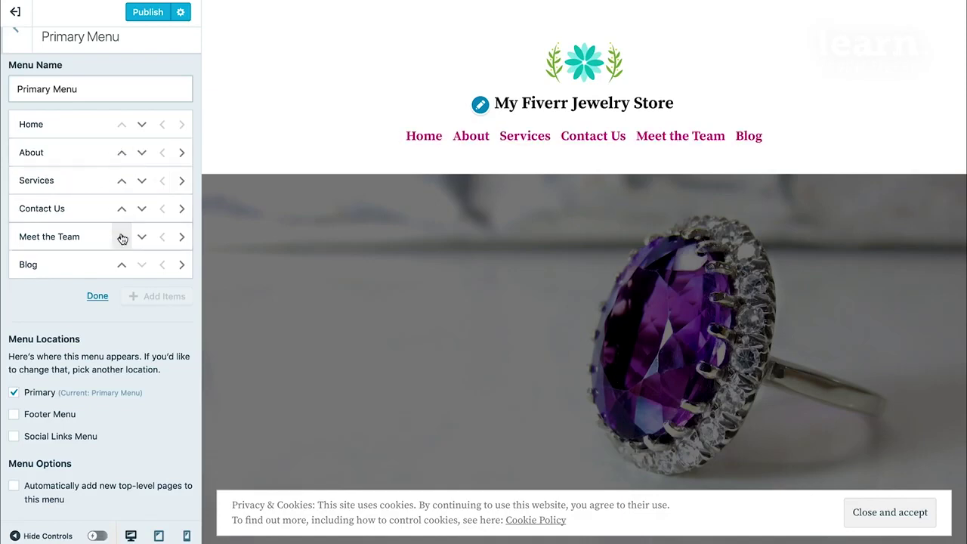
click(121, 238)
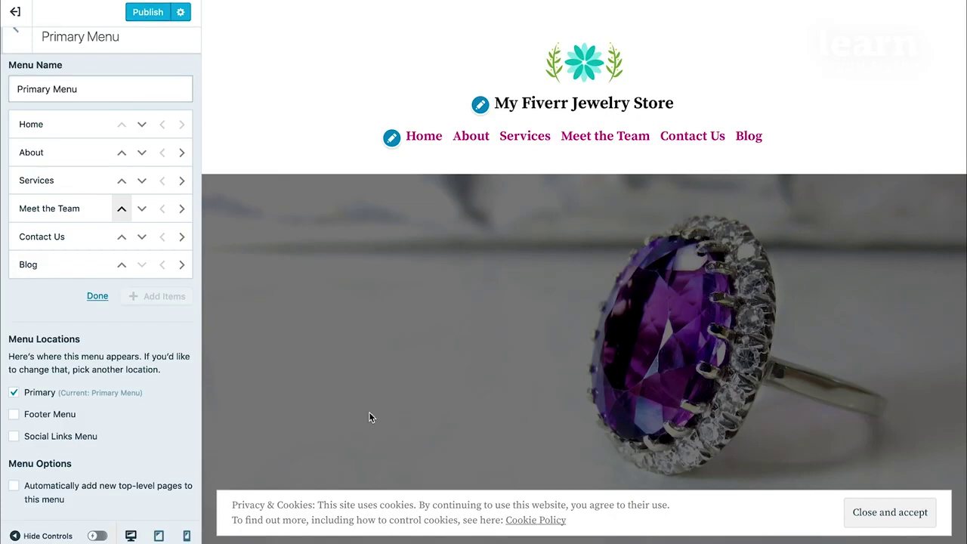
Step: Publish the six-item top-level primary menu and exit reorder mode
click(149, 14)
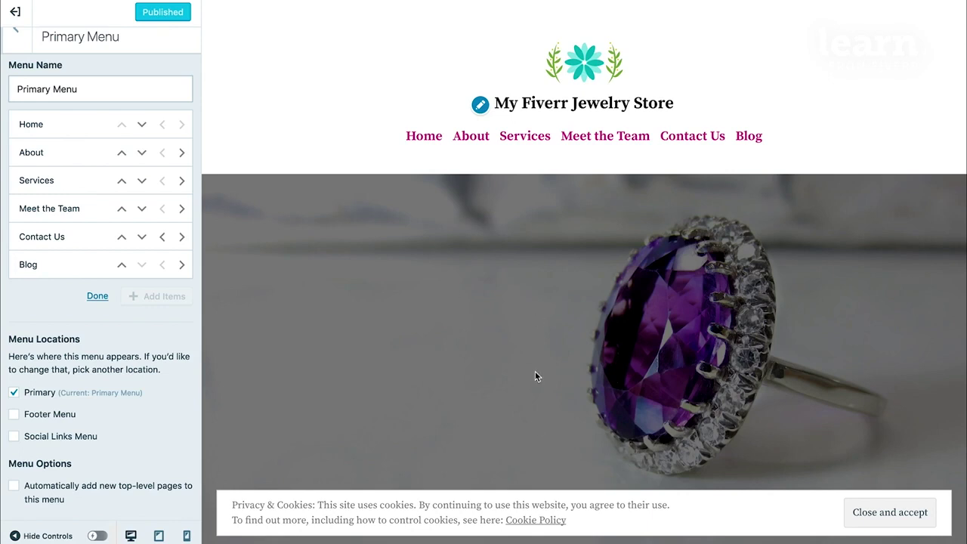
scroll(535, 428, down, 3)
scroll(534, 427, up, 3)
click(91, 297)
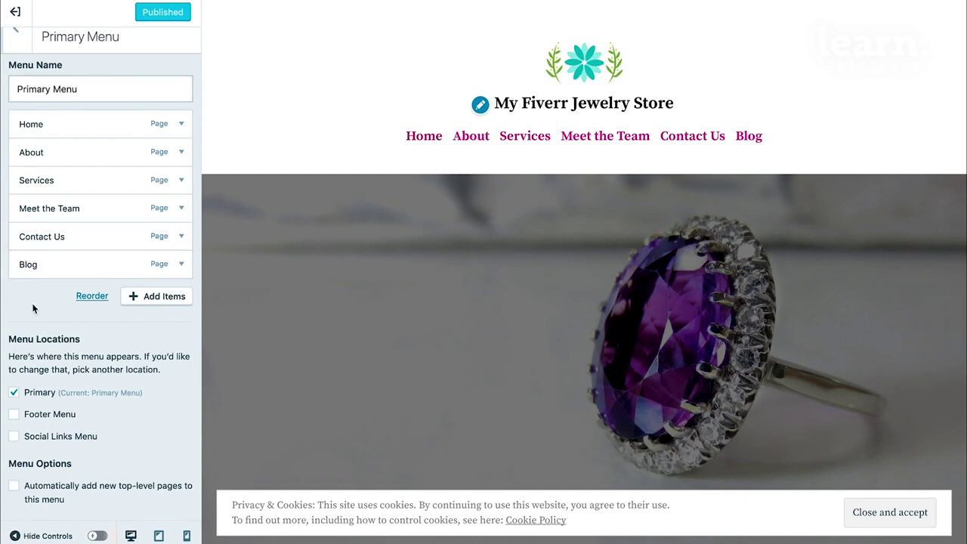
Step: Create a new 'Wedding Rings' page and append it to the primary menu after Blog
click(160, 301)
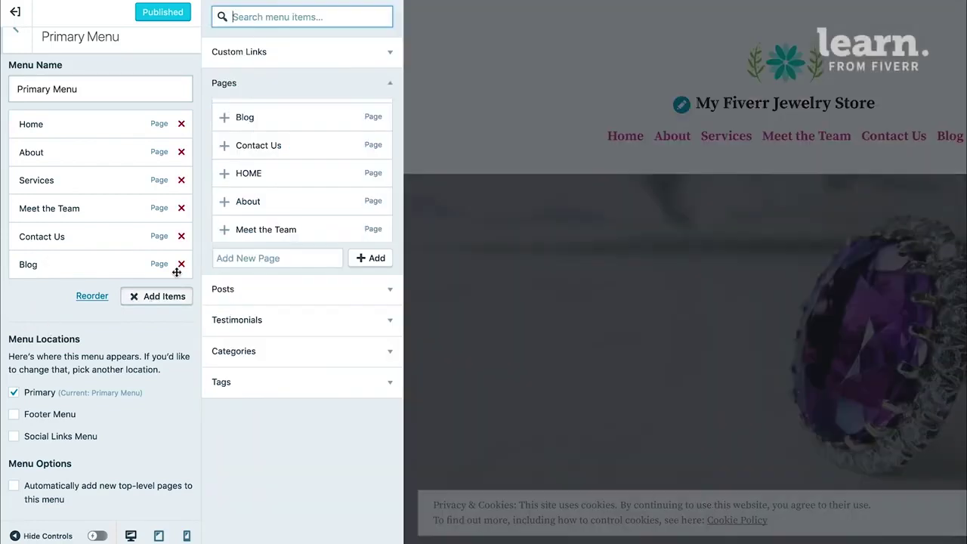
click(245, 259)
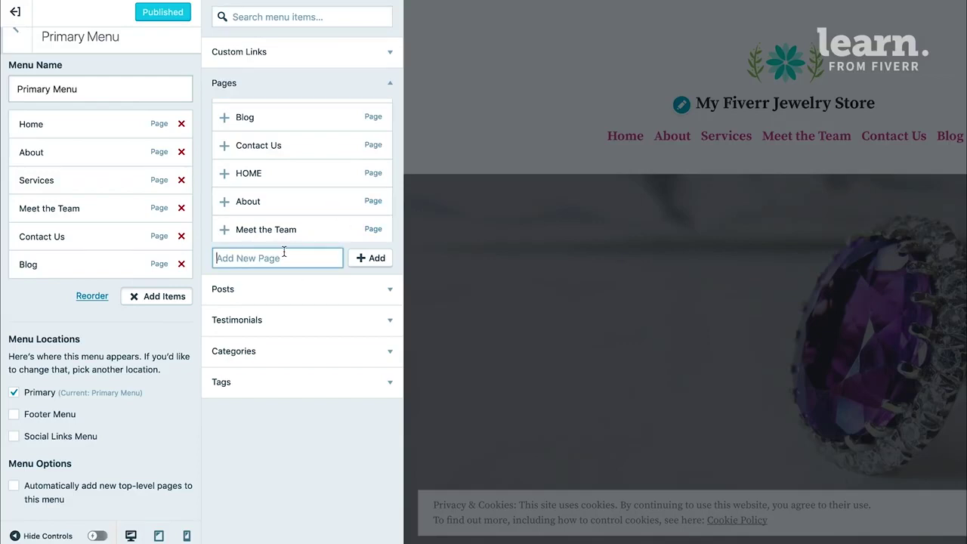
text(Wedding )
text(Rings)
click(371, 258)
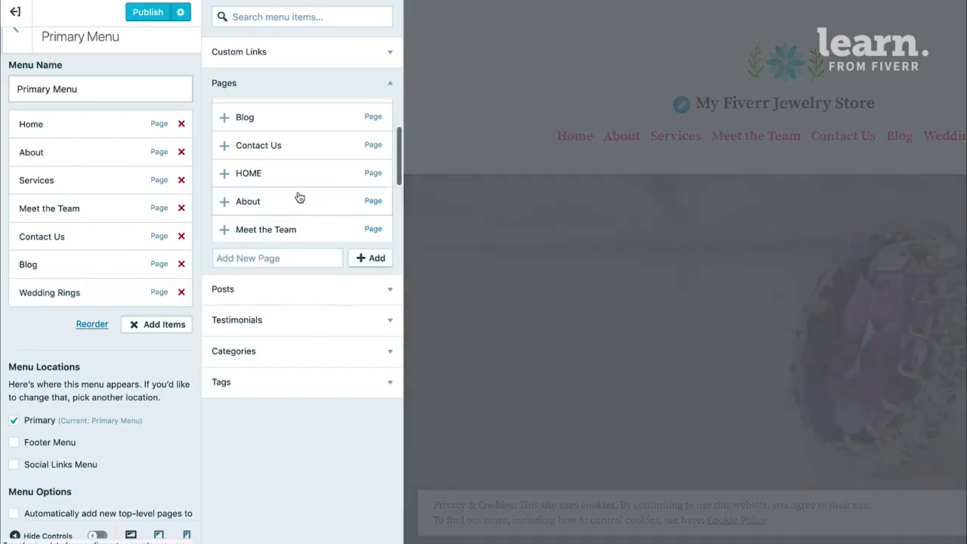
scroll(297, 196, down, 3)
scroll(297, 196, up, 2)
scroll(298, 197, up, 2)
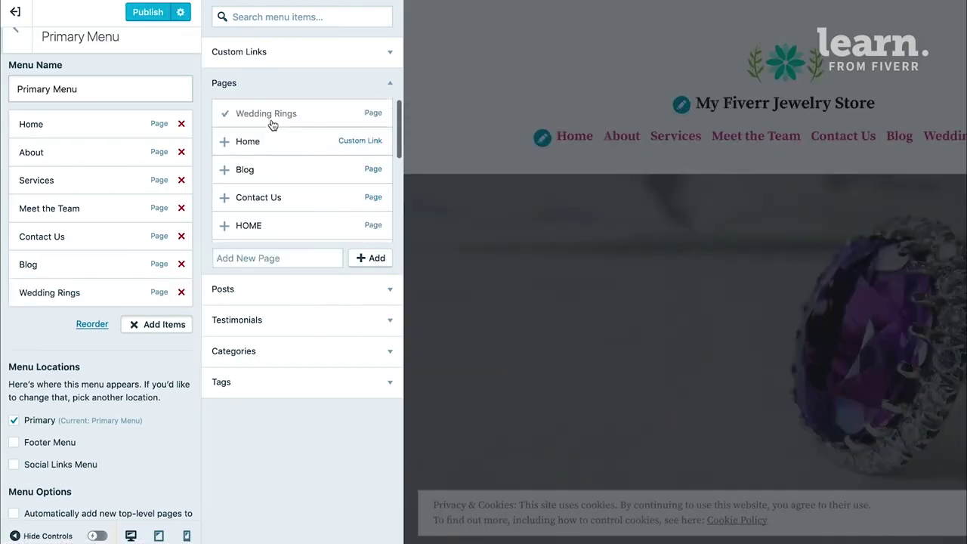
click(668, 280)
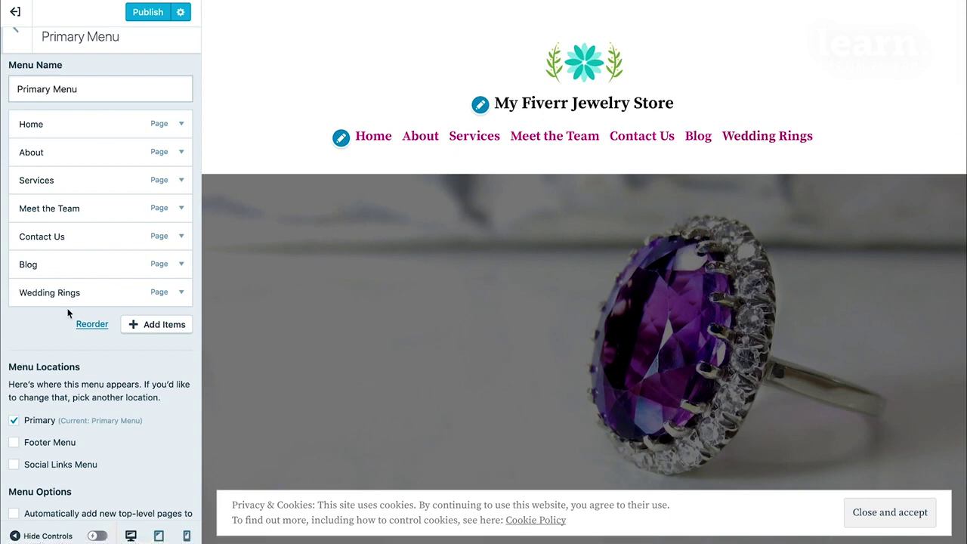
Step: Remove the Wedding Rings item from the primary menu and publish the menu ending with Blog
click(115, 297)
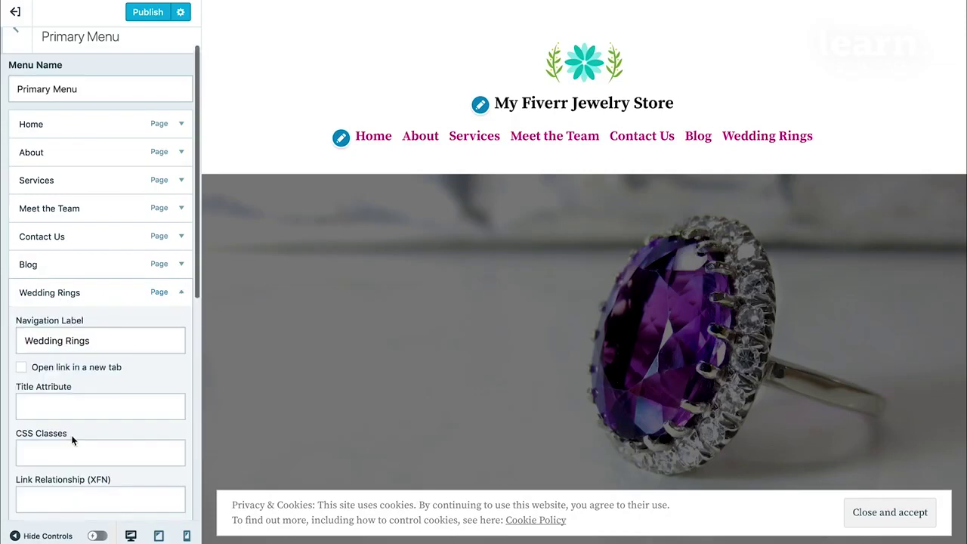
scroll(67, 400, down, 3)
scroll(68, 402, down, 3)
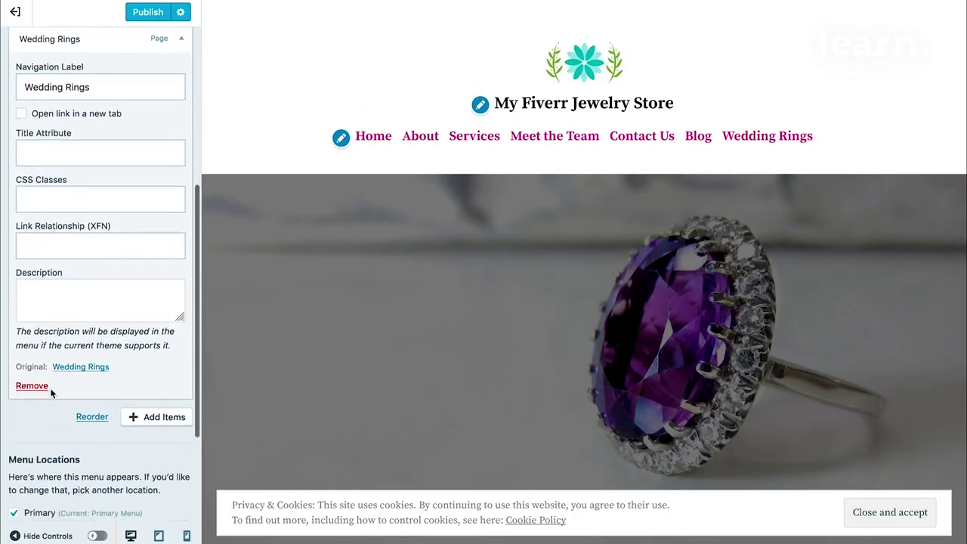
click(36, 387)
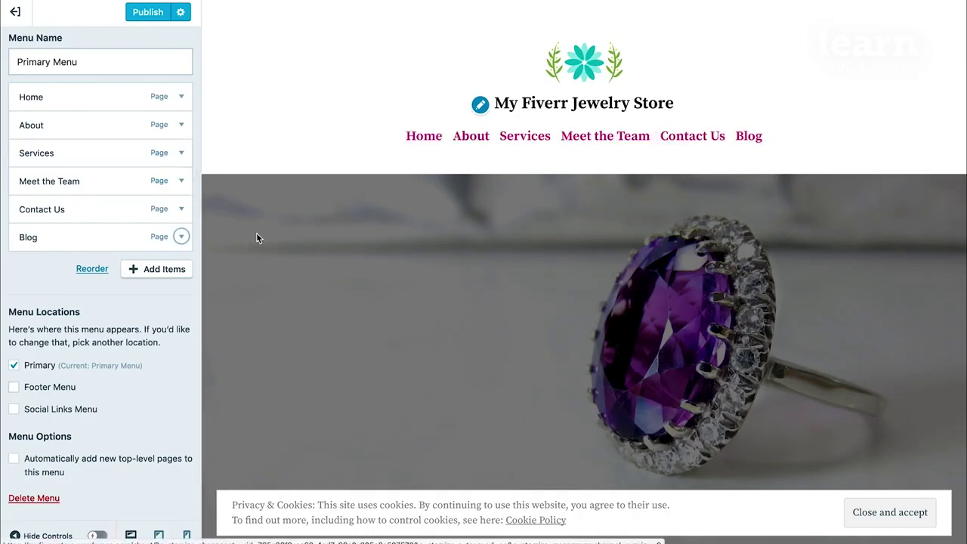
click(142, 14)
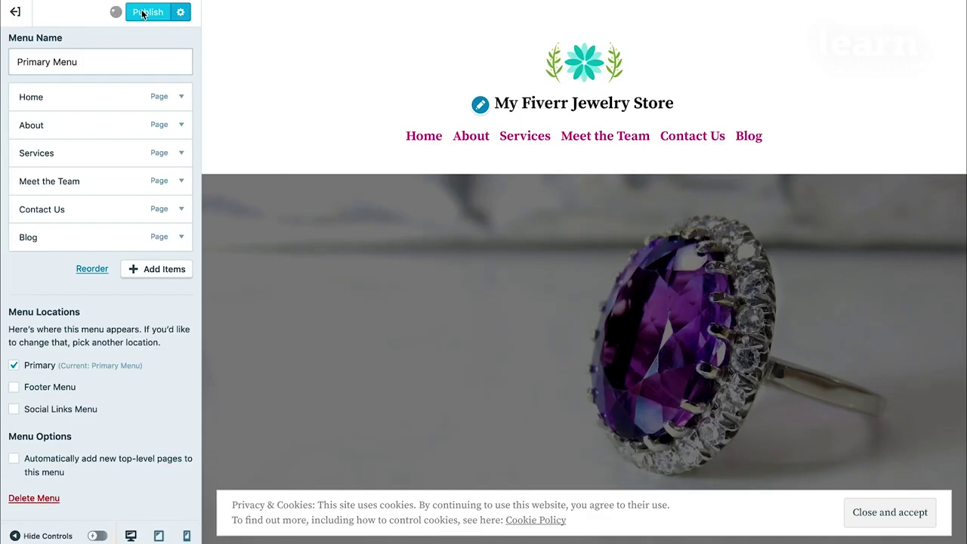
scroll(79, 347, up, 2)
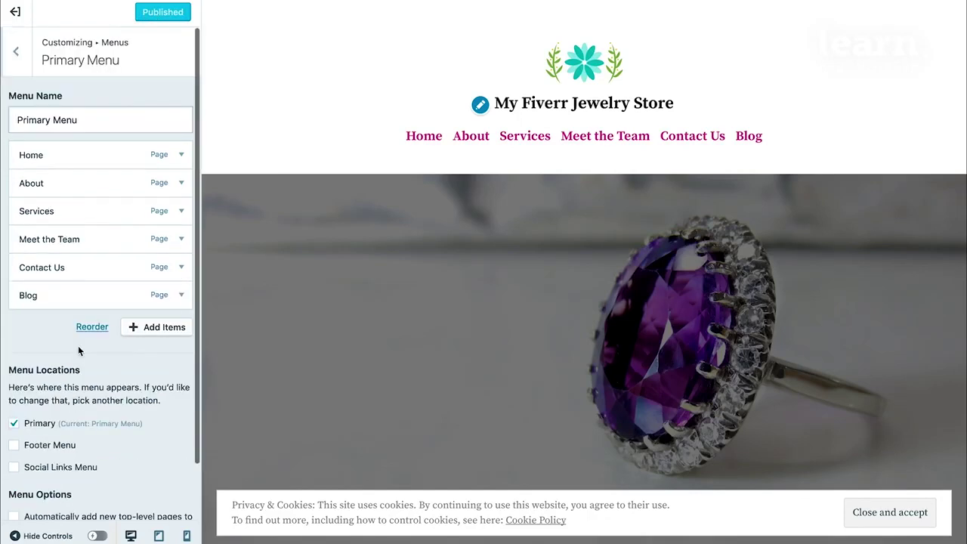
Step: Exit the customizer and view the Pages list with Wedding Rings at the top
click(16, 13)
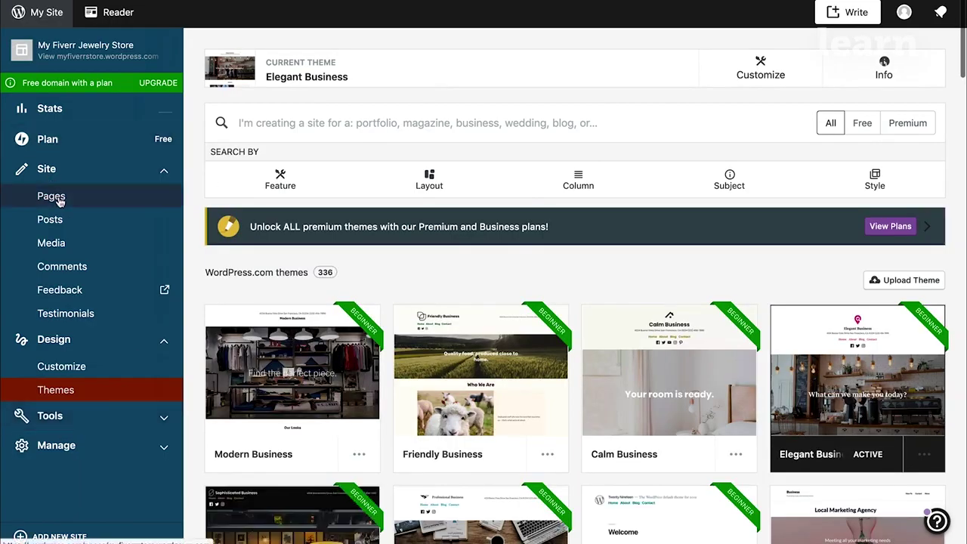
click(59, 196)
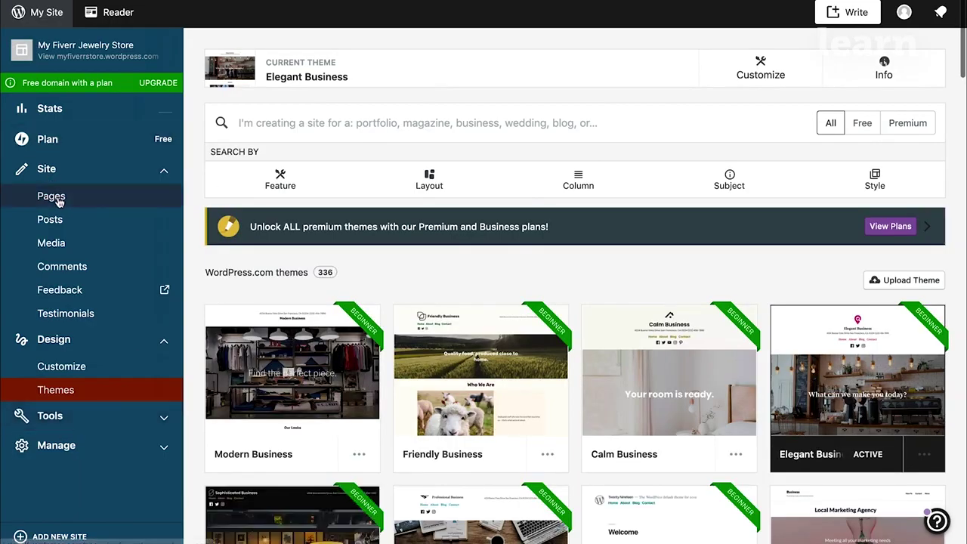
scroll(459, 469, down, 5)
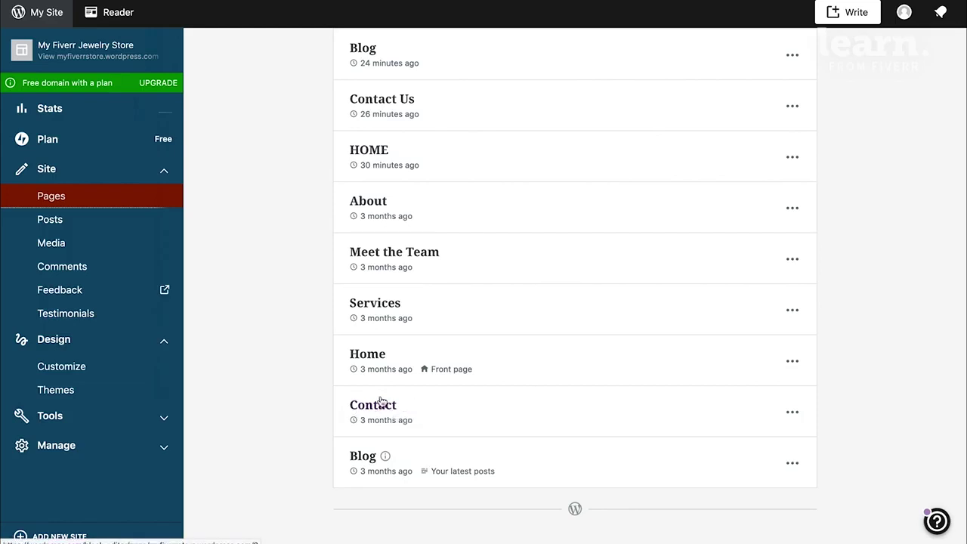
scroll(367, 363, up, 3)
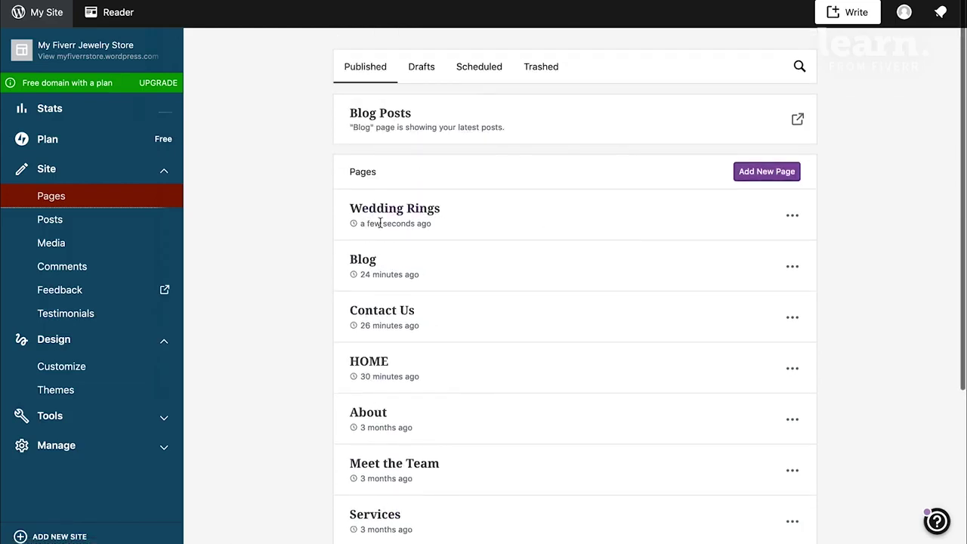